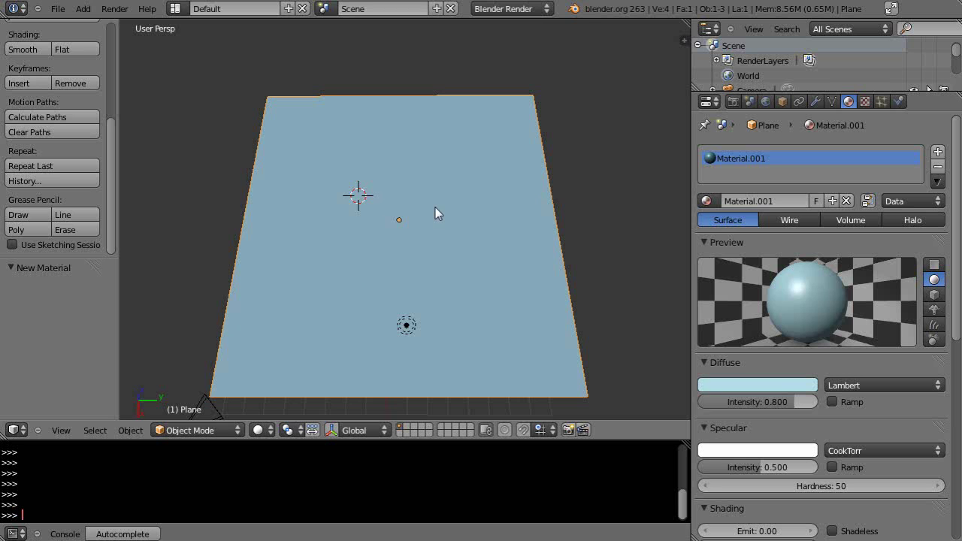
Step: Switch the render engine from Blender Render to Blender Game
scroll(434, 217, down, 4)
scroll(434, 217, up, 4)
scroll(401, 286, down, 2)
scroll(401, 288, up, 2)
click(543, 9)
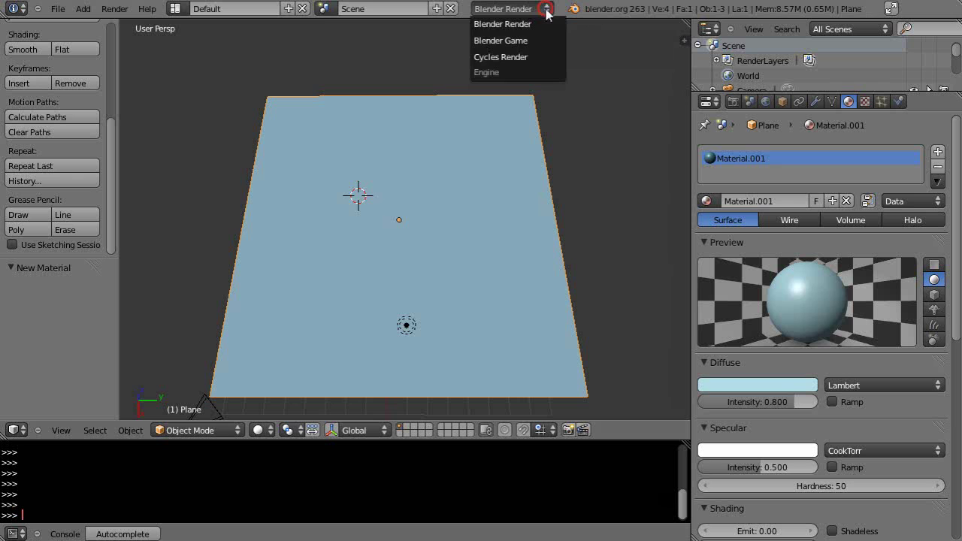
click(502, 42)
Step: Place the 3D cursor near the plane's far-left corner and add a cube mesh there
click(304, 123)
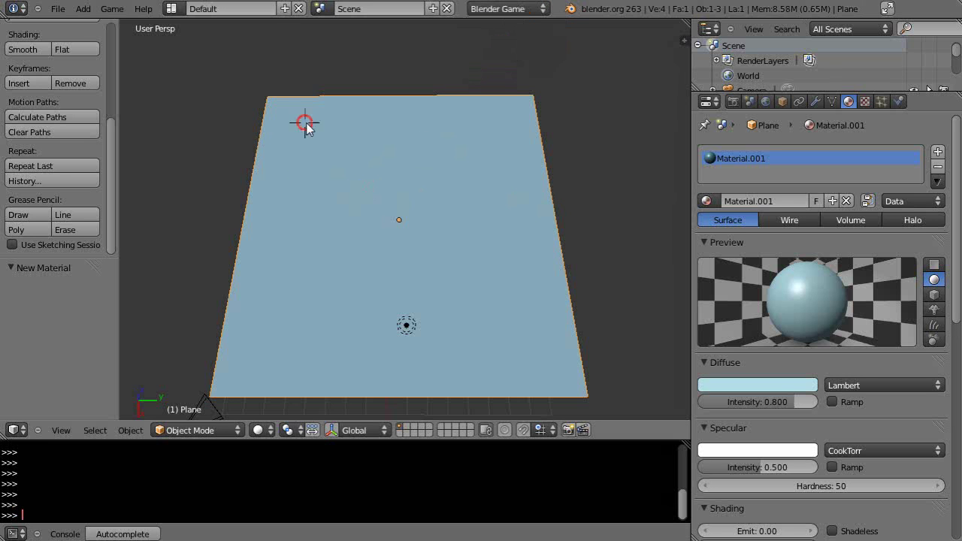
key(shift+a)
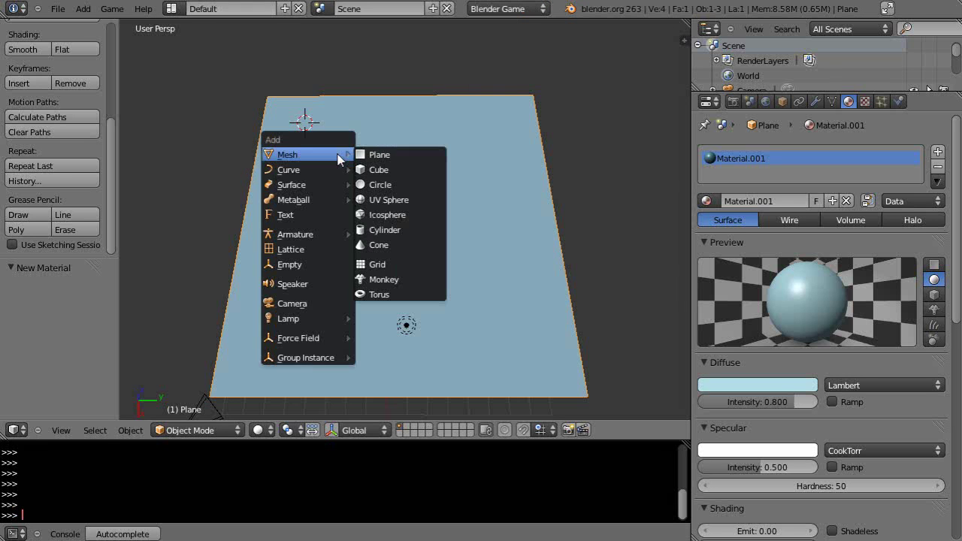
click(382, 172)
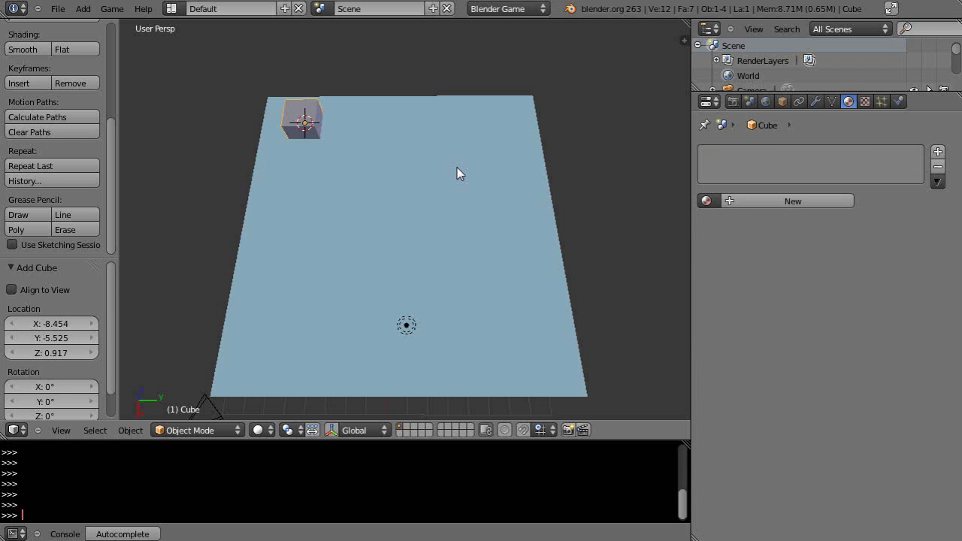
Step: Give the cube a new material with a pinkish-red diffuse colour
click(796, 202)
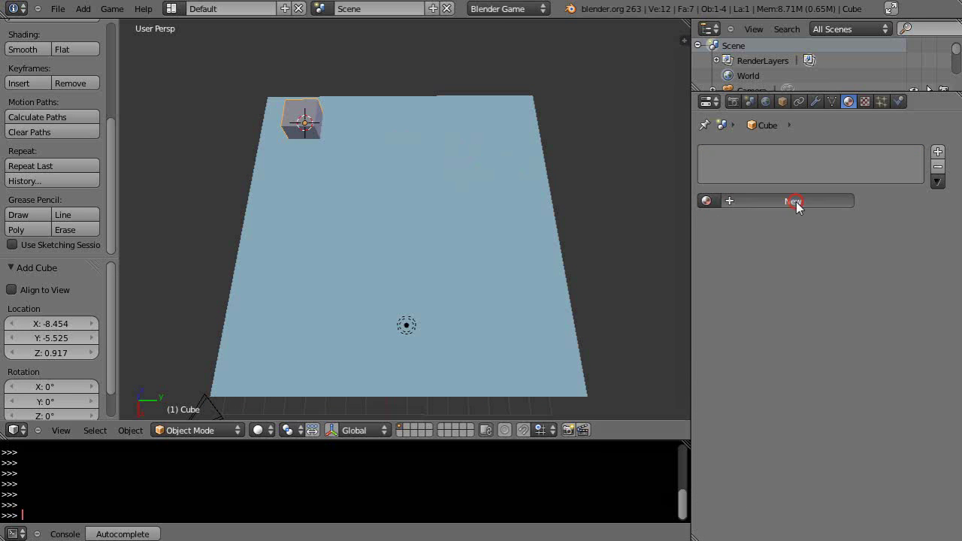
click(743, 389)
click(743, 287)
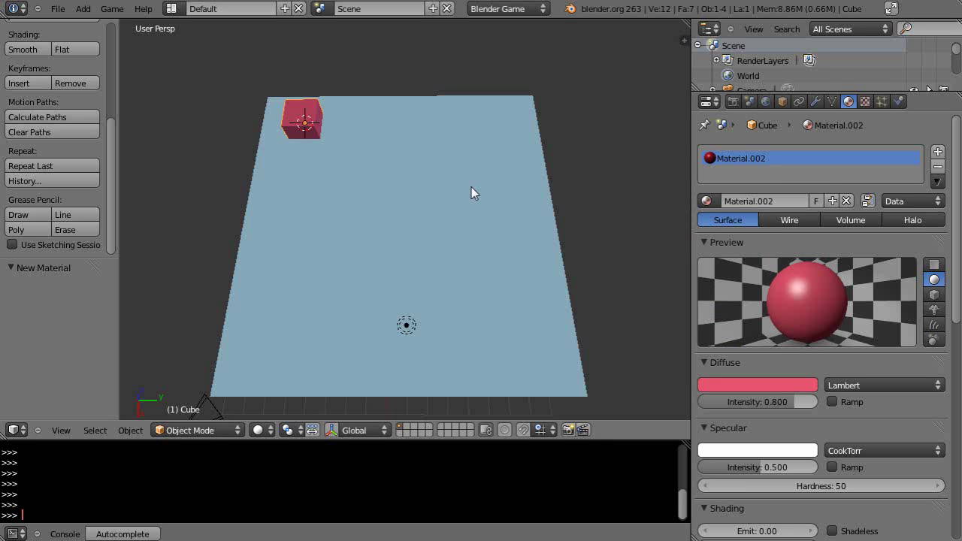
Step: Set the cube's physics type to Rigid Body
click(901, 102)
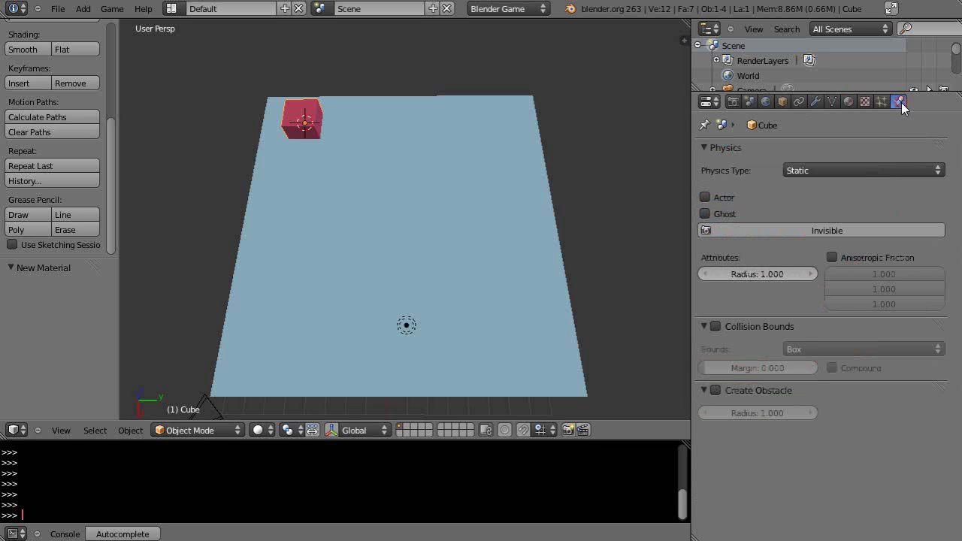
click(817, 172)
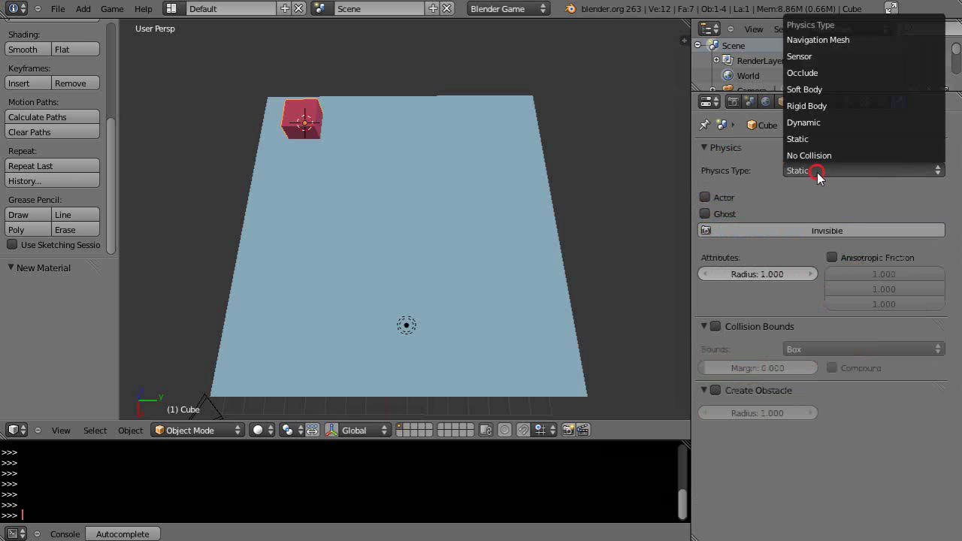
click(805, 105)
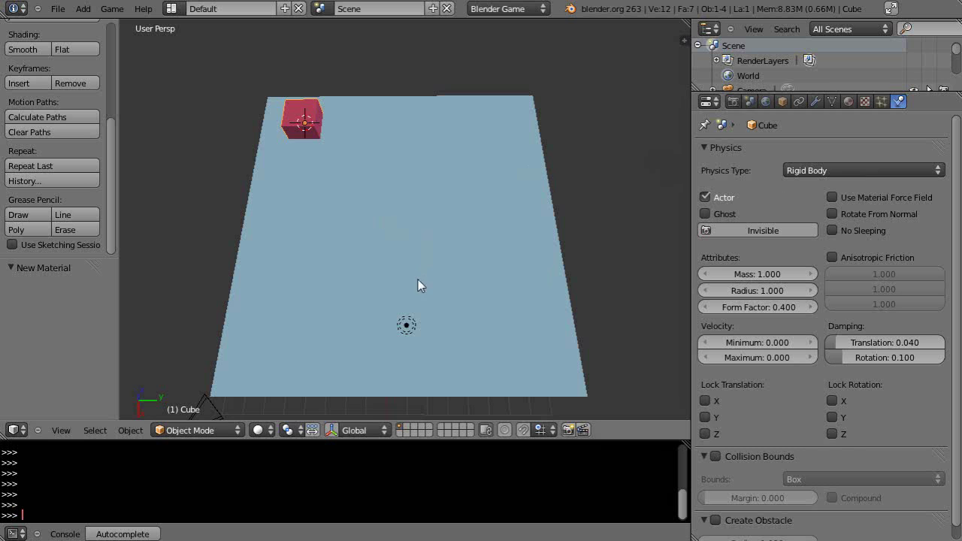
Step: Change the screen layout to Game Logic and maximize the logic editor for the cube
mouse_move(406, 314)
middle_down()
mouse_move(421, 175)
mouse_move(408, 323)
middle_up()
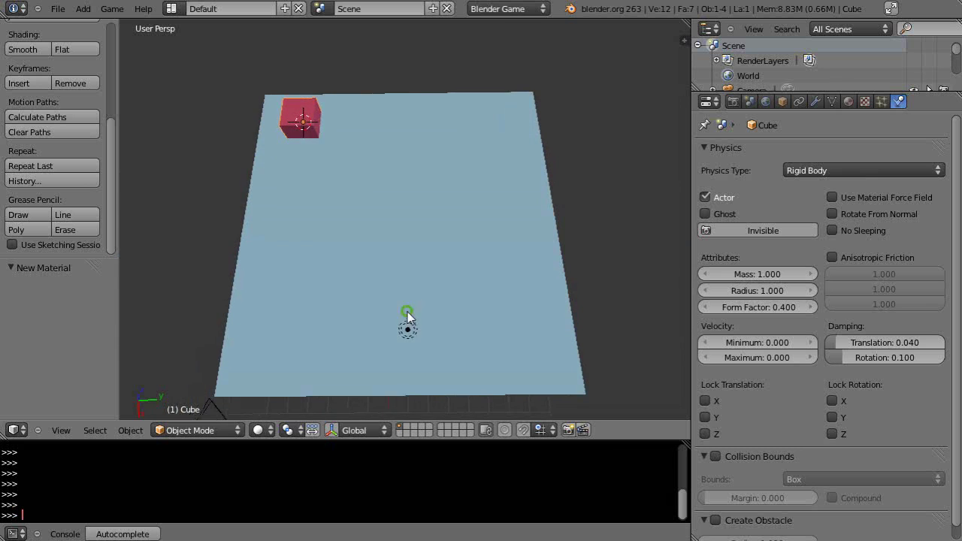
scroll(412, 317, up, 3)
scroll(413, 317, down, 2)
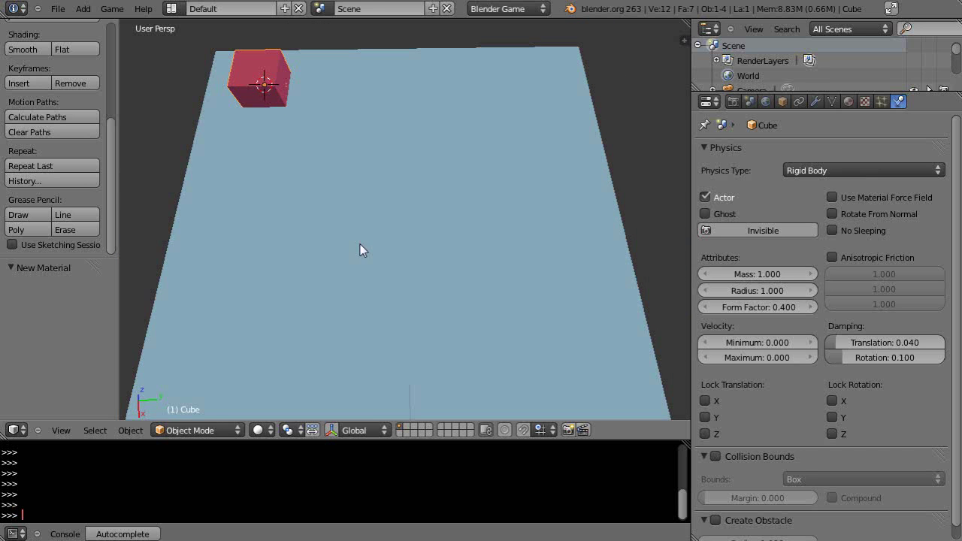
click(171, 8)
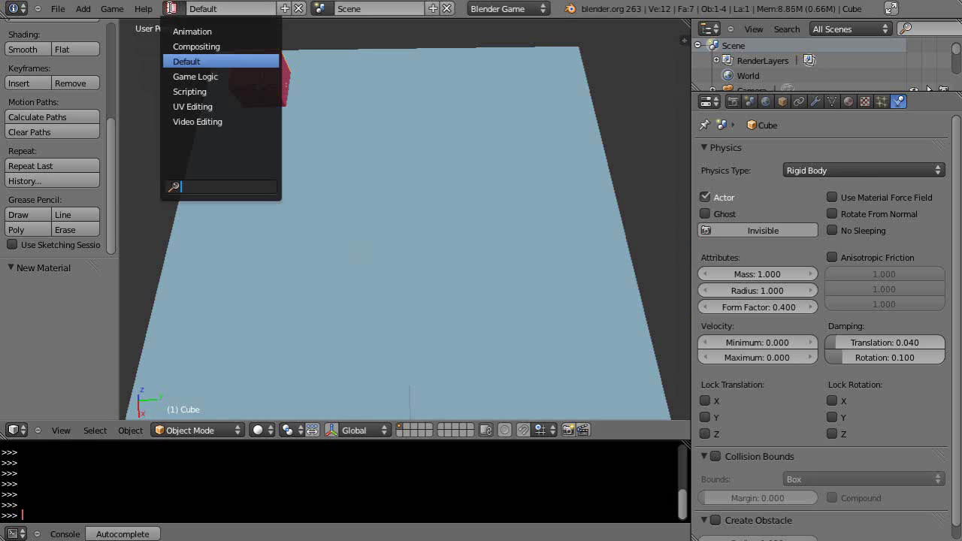
click(185, 76)
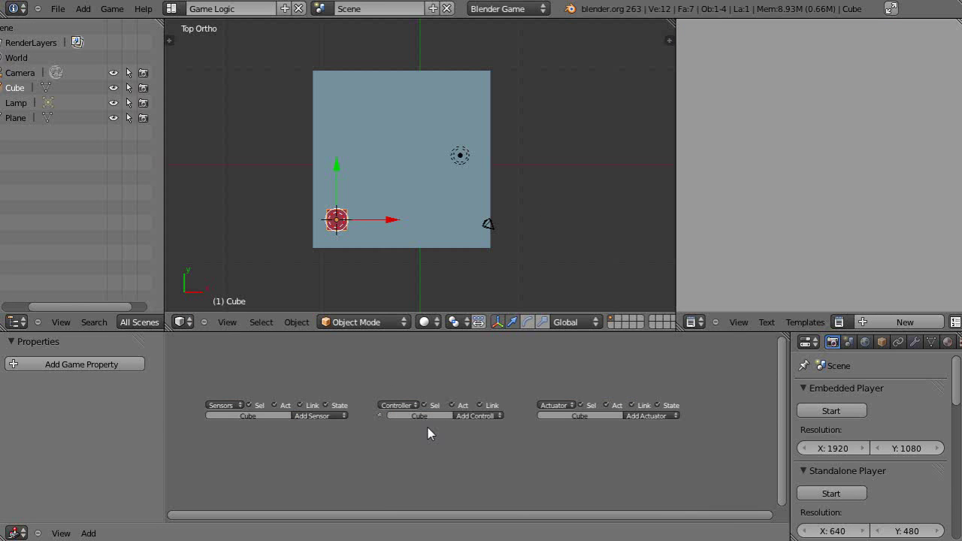
key(ctrl+Up)
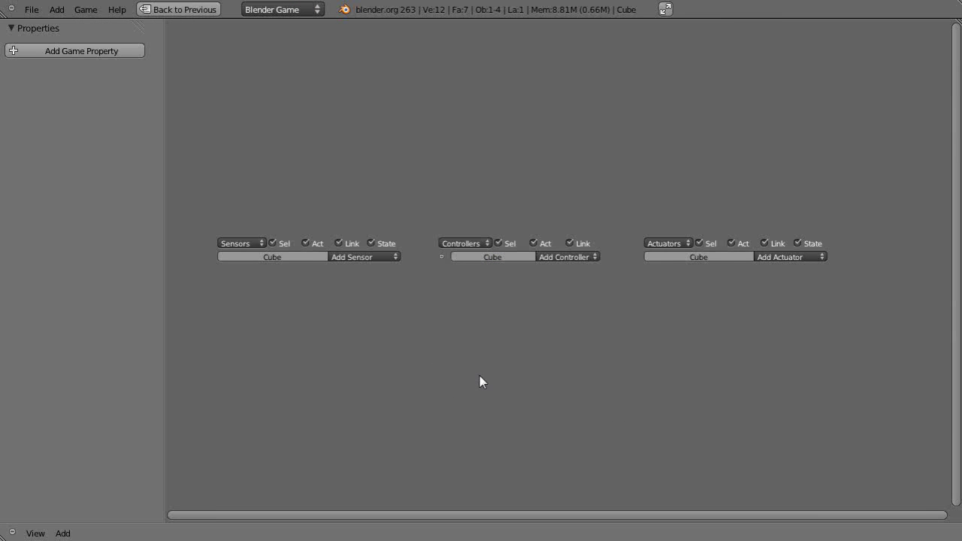
scroll(479, 376, up, 1)
middle_drag(481, 377, 527, 260)
scroll(485, 283, up, 1)
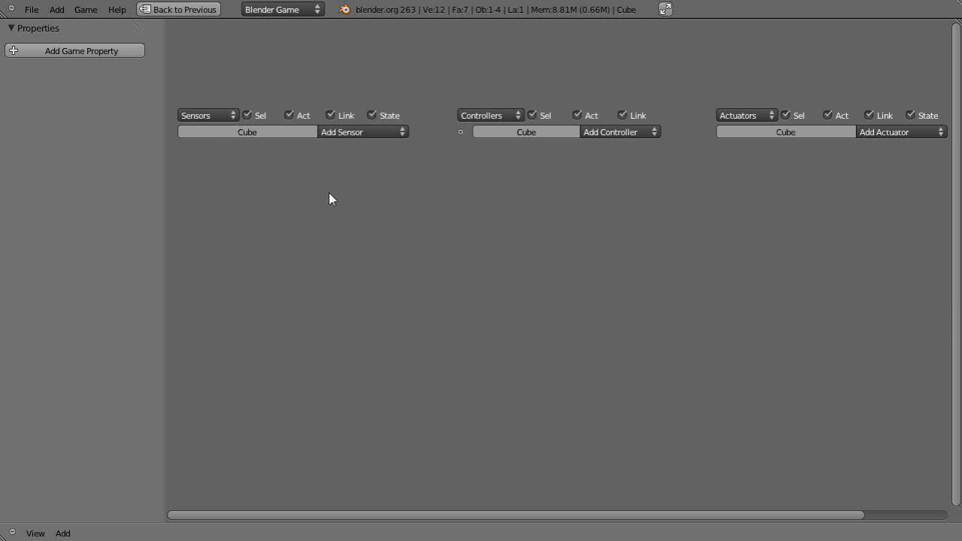
Step: Add two Keyboard sensors to the cube's game logic
click(363, 131)
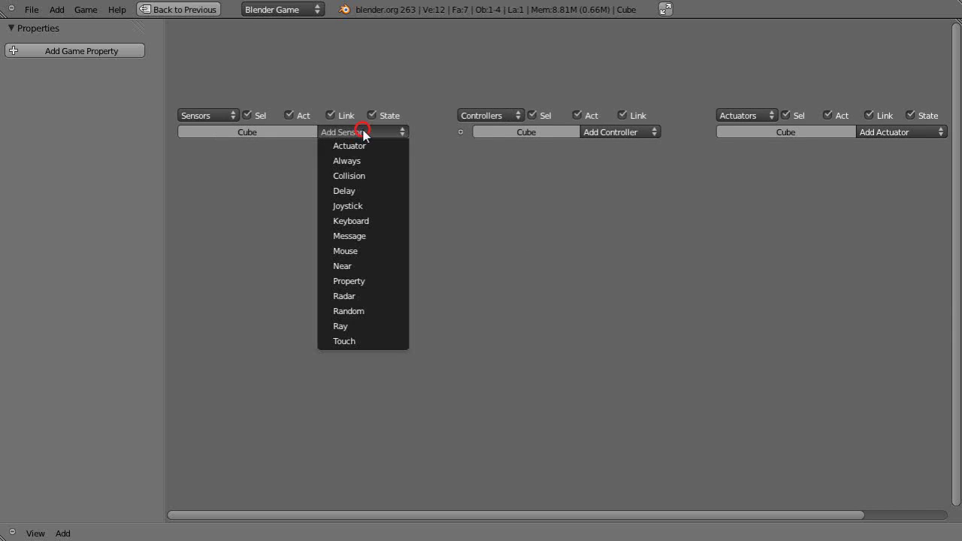
click(350, 221)
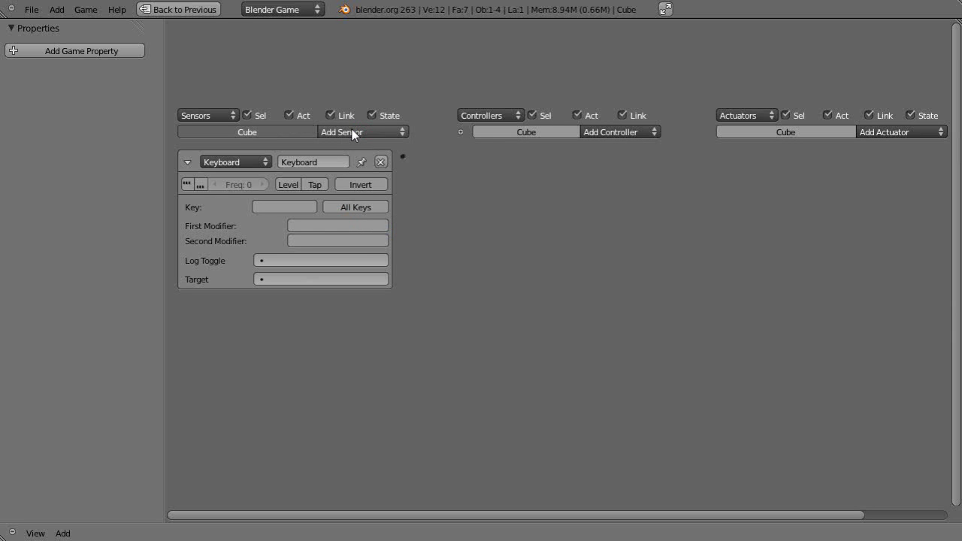
click(353, 133)
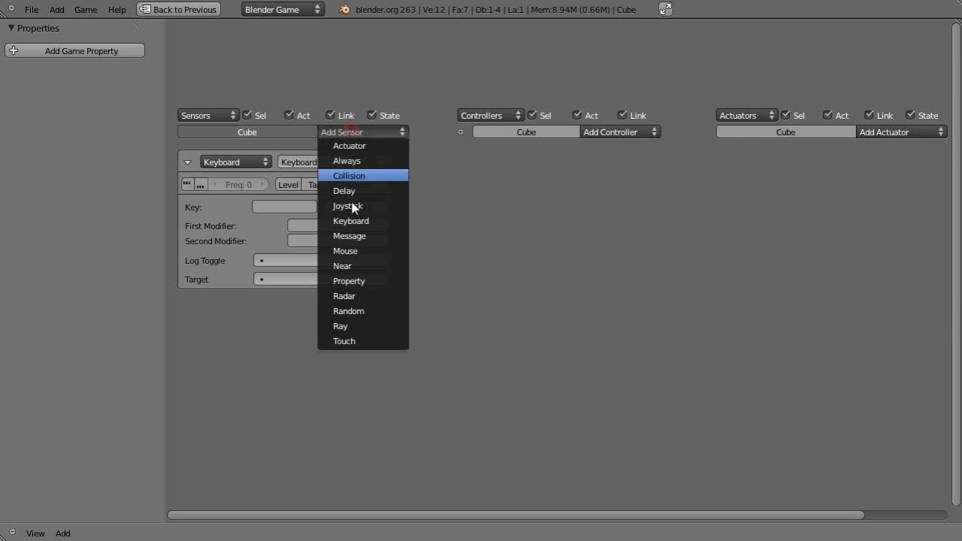
click(350, 221)
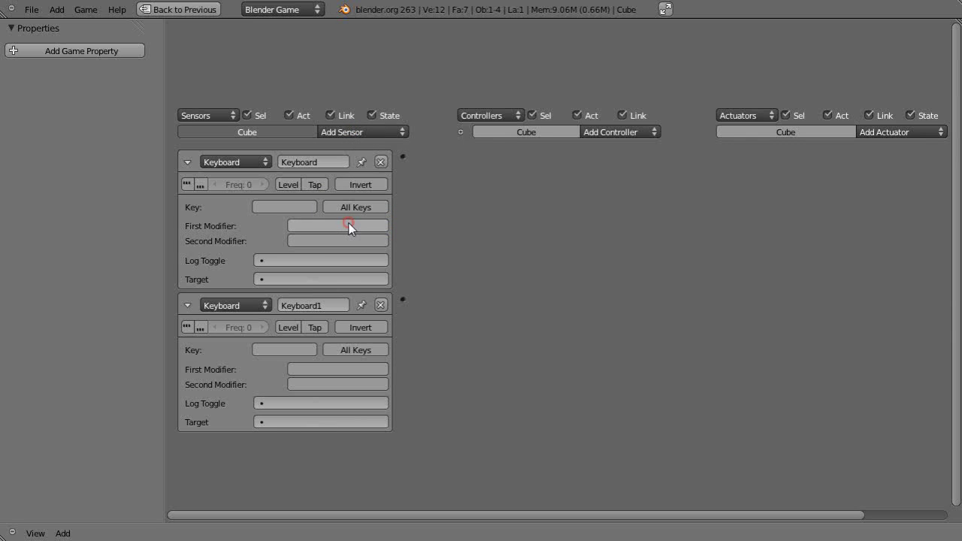
Step: Assign Left Arrow to the first Keyboard sensor and Right Arrow to the second one
click(285, 208)
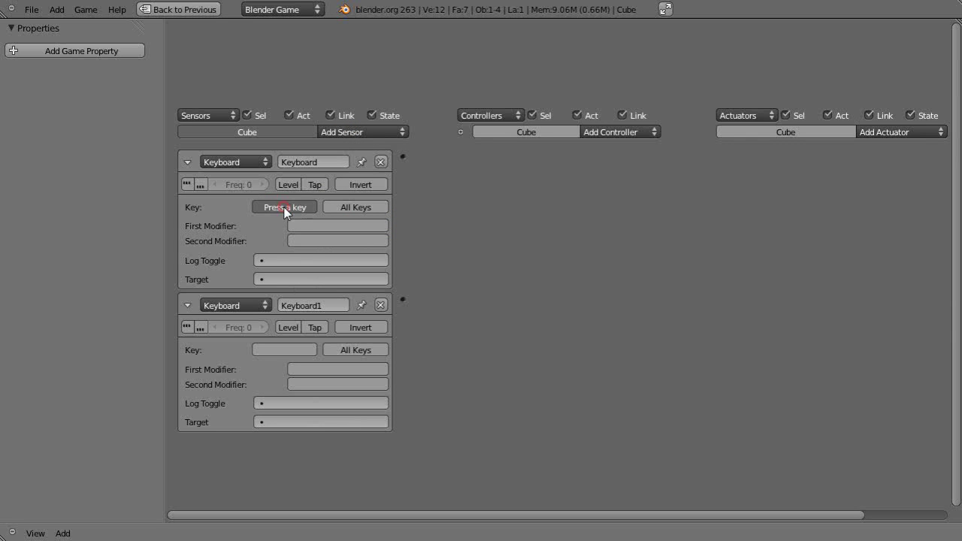
key(Left)
click(268, 350)
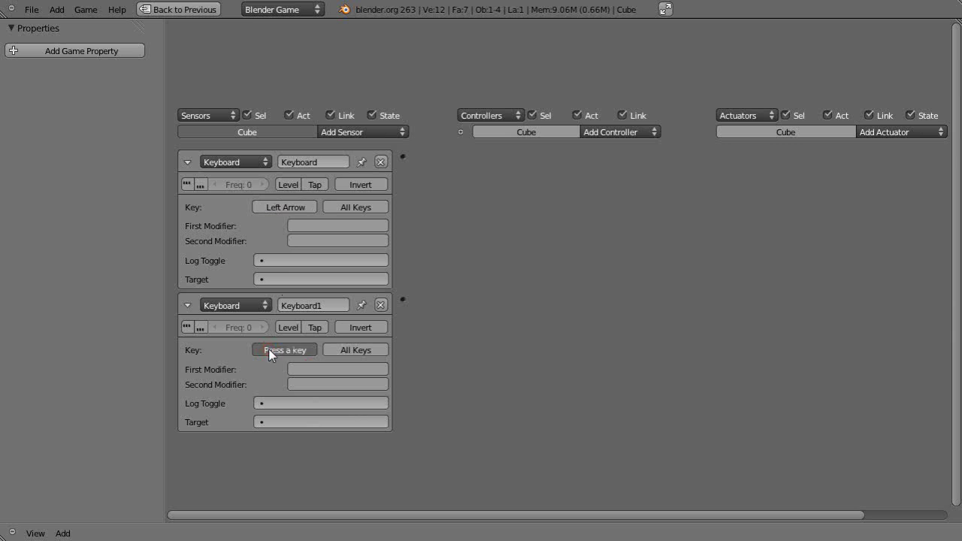
key(Right)
Step: Add an And controller and an Or controller to the cube
click(629, 136)
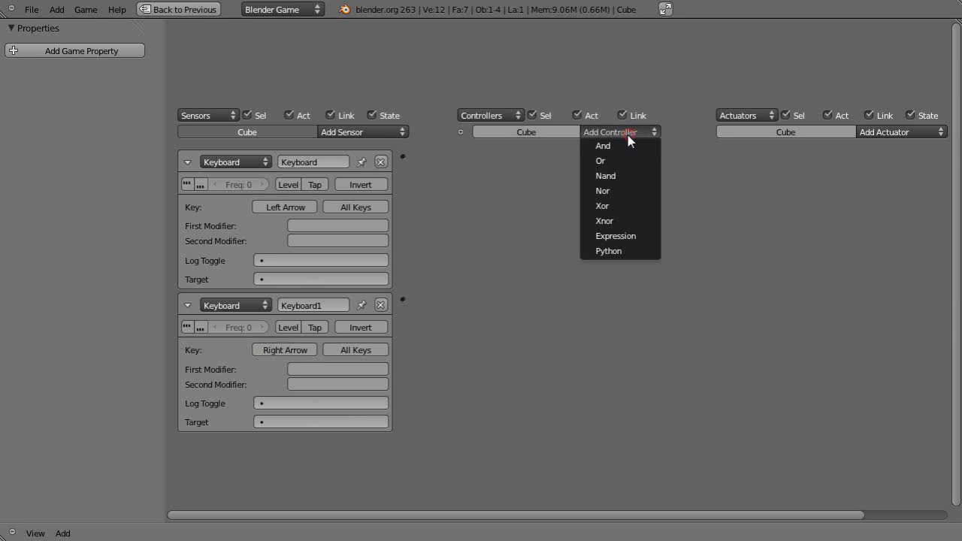
click(613, 145)
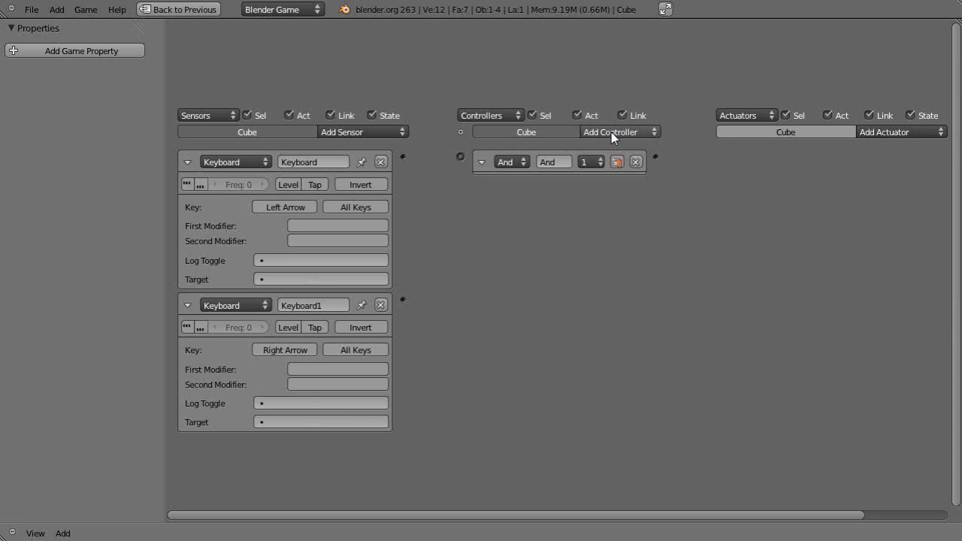
click(611, 132)
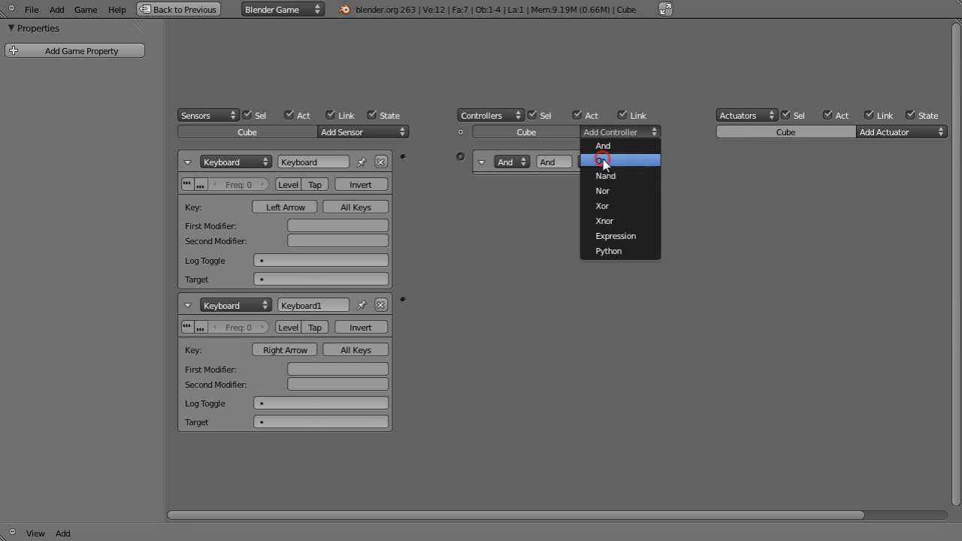
click(607, 161)
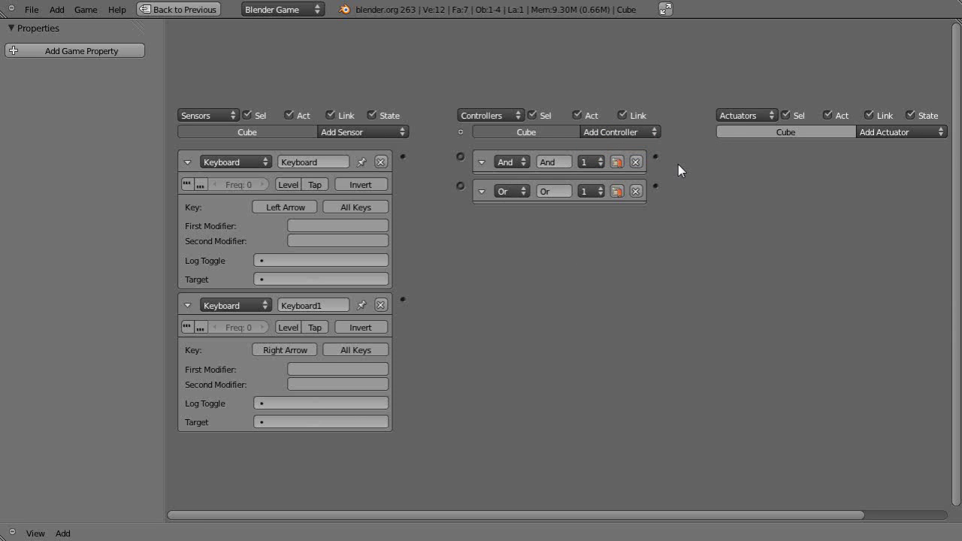
Step: Add two Motion actuators to the cube's game logic
click(894, 130)
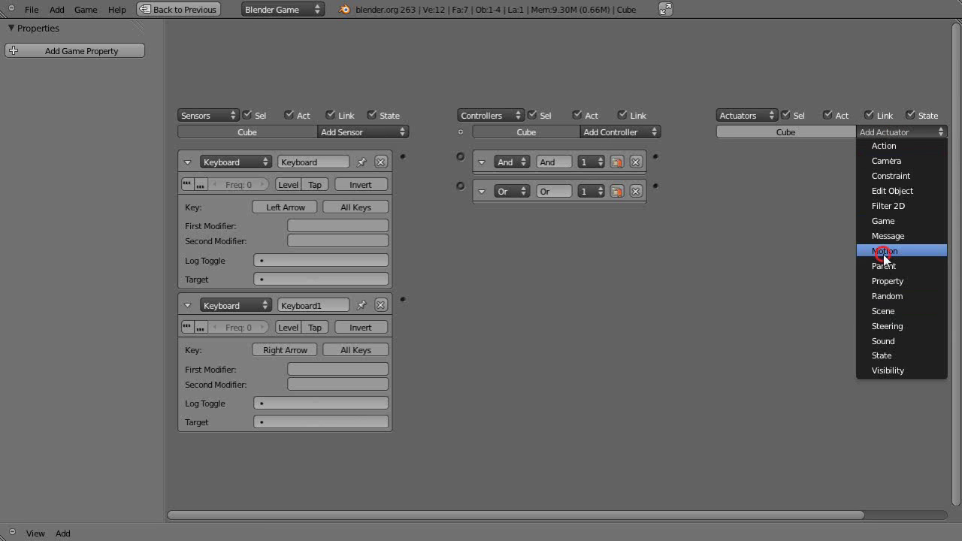
click(884, 251)
click(890, 130)
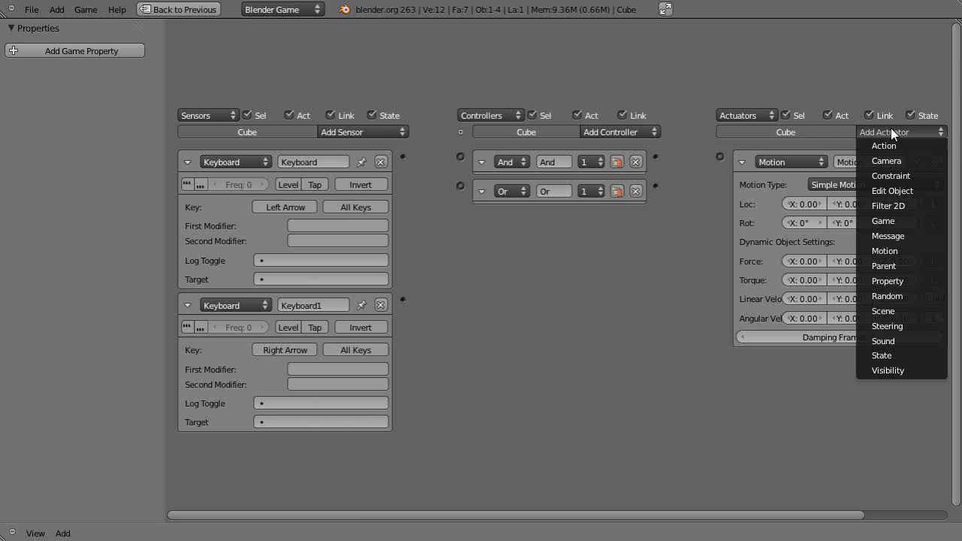
click(884, 251)
Step: Link the Left Arrow sensor through And to the first Motion actuator, and the Right Arrow sensor through Or to the second
scroll(844, 381, down, 2)
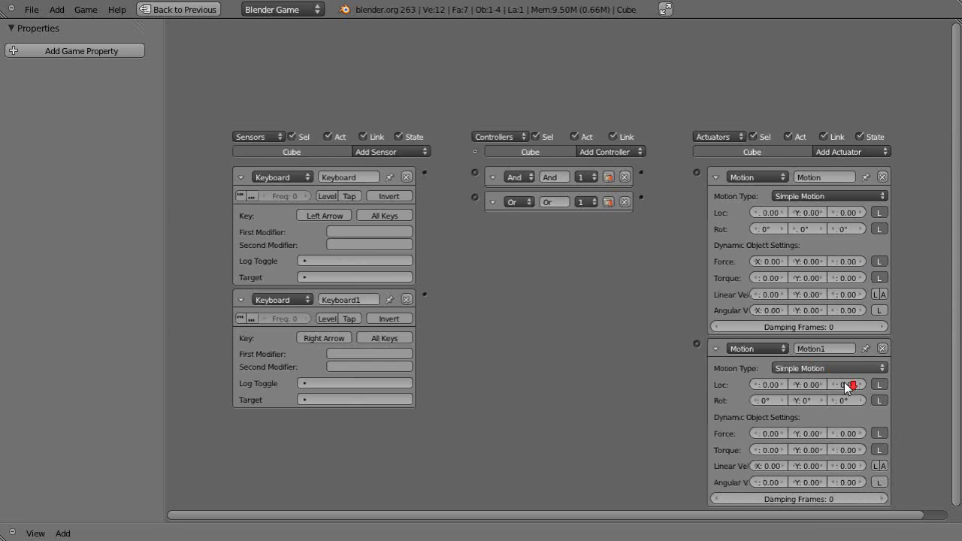
scroll(842, 379, up, 2)
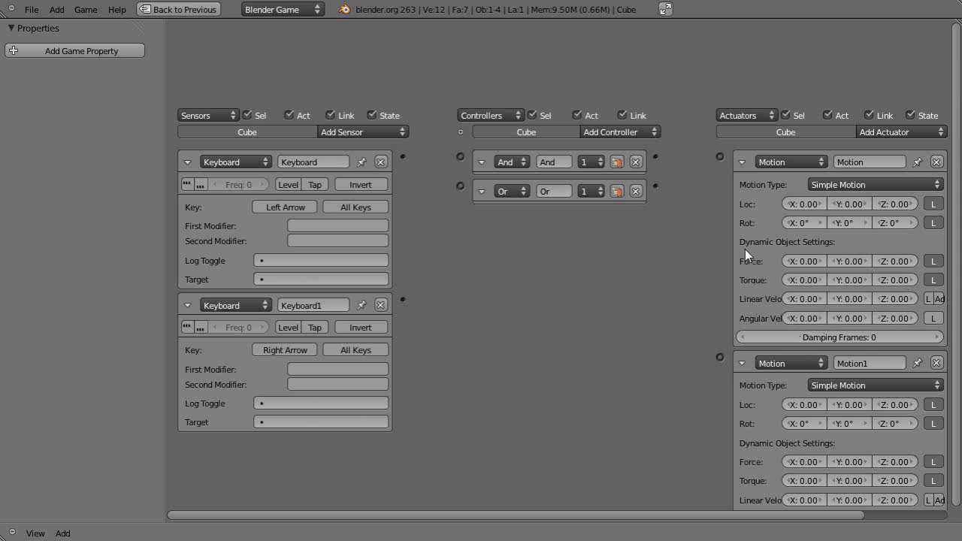
scroll(852, 268, up, 2)
scroll(850, 263, down, 2)
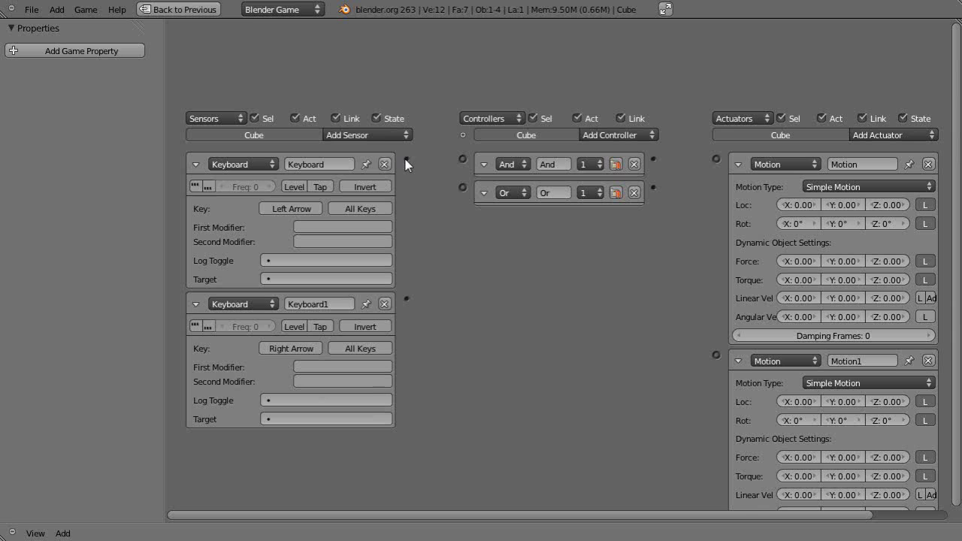
drag(406, 158, 463, 159)
drag(406, 299, 462, 187)
drag(701, 158, 719, 159)
drag(653, 186, 717, 351)
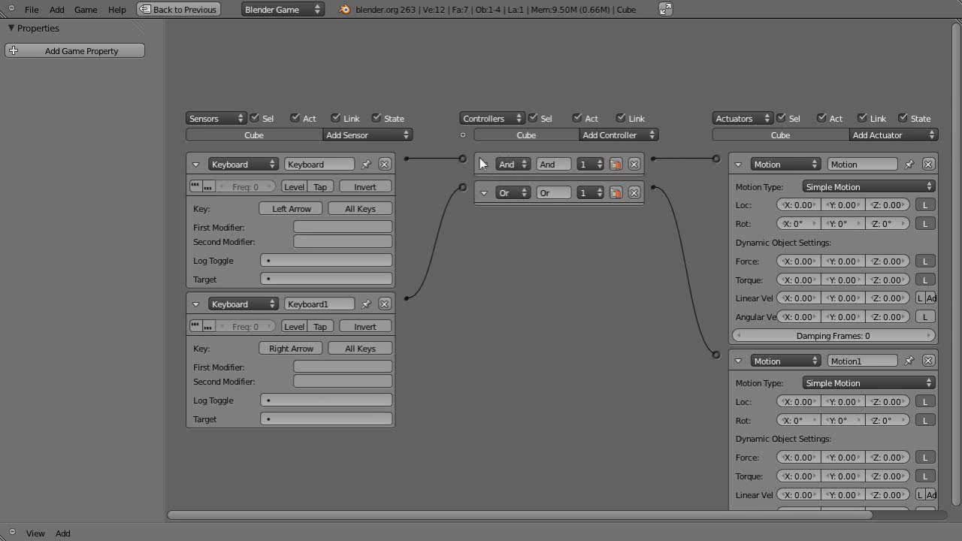
Step: Set the X location to -0.2 in the first Motion actuator and 0.2 in the second
click(523, 166)
click(803, 205)
key(BackSpace)
text(-2)
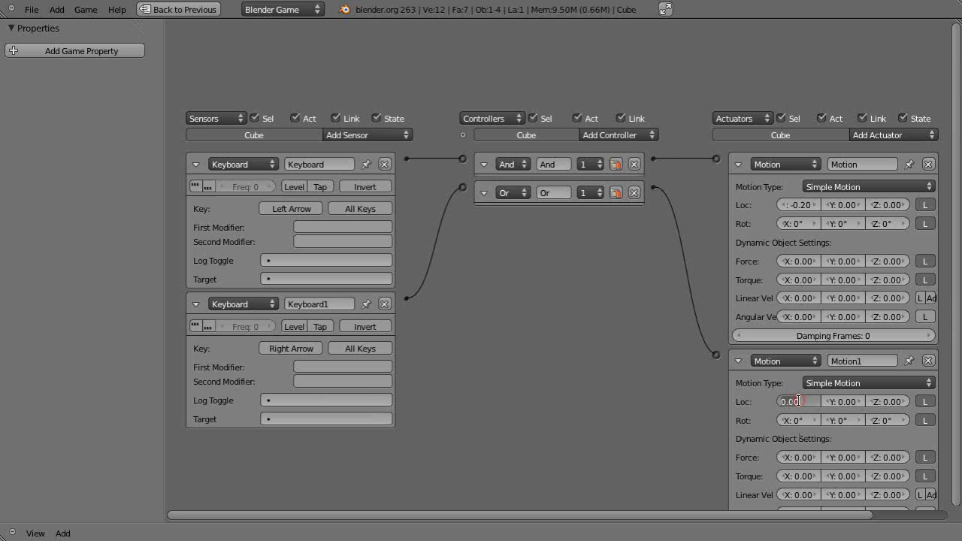
text(.2)
key(Return)
Step: Restore the logic editor's size, return to the Default screen layout and start the game
key(ctrl+Up)
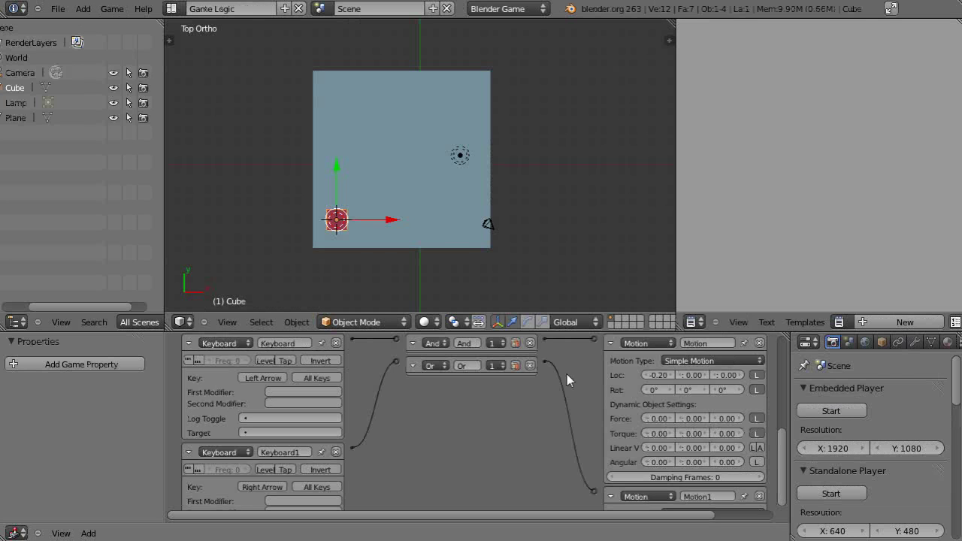
click(171, 8)
click(184, 62)
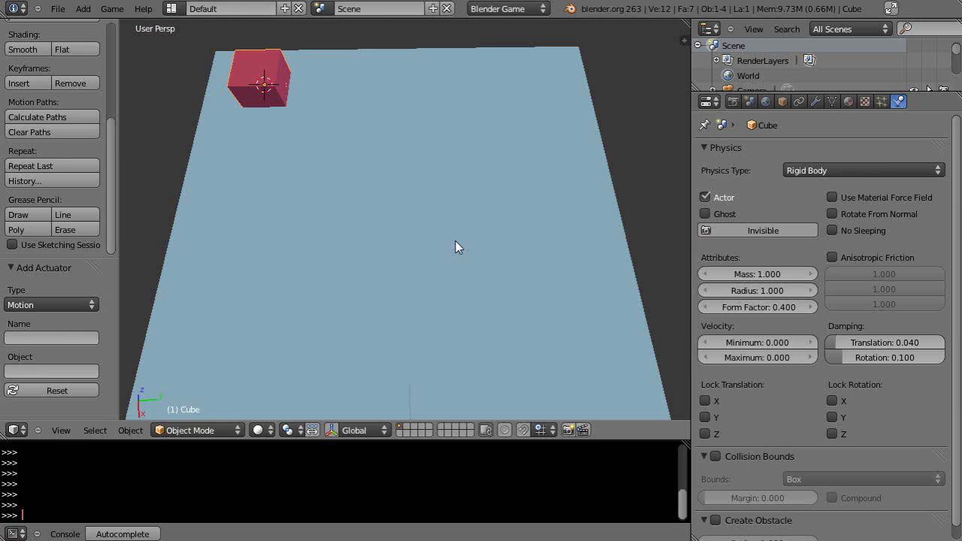
key(p)
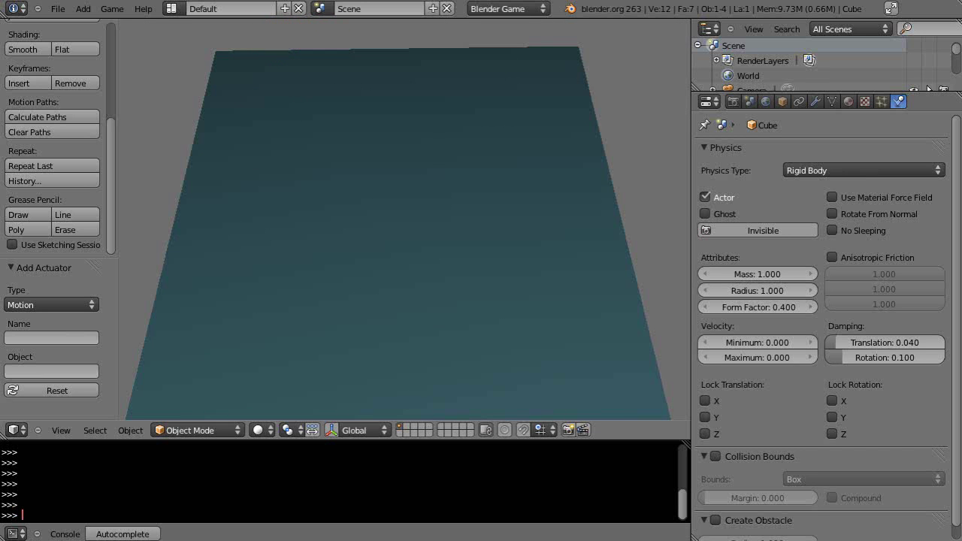
Step: Stop the game and scale the plane up by a factor of about 2.98
key(Escape)
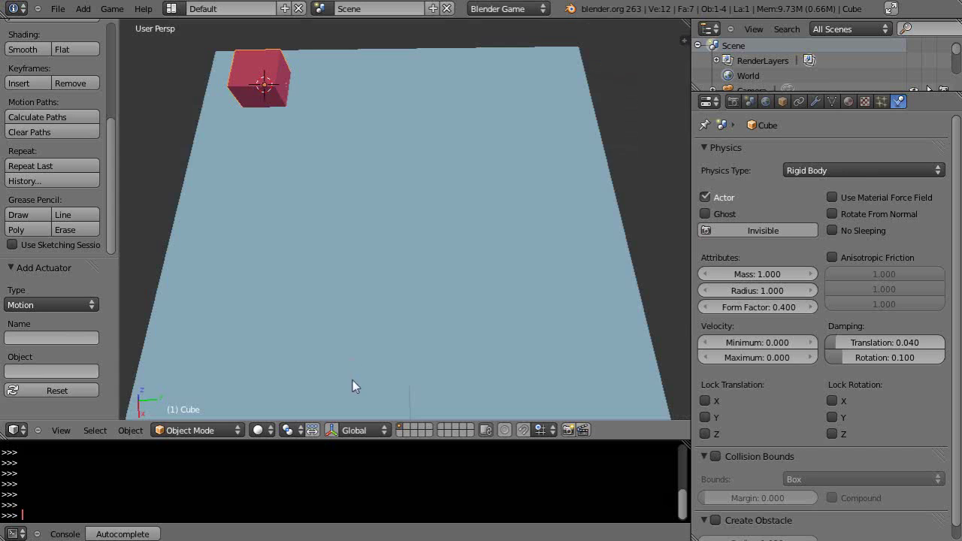
middle_drag(352, 380, 355, 304)
right_click(379, 311)
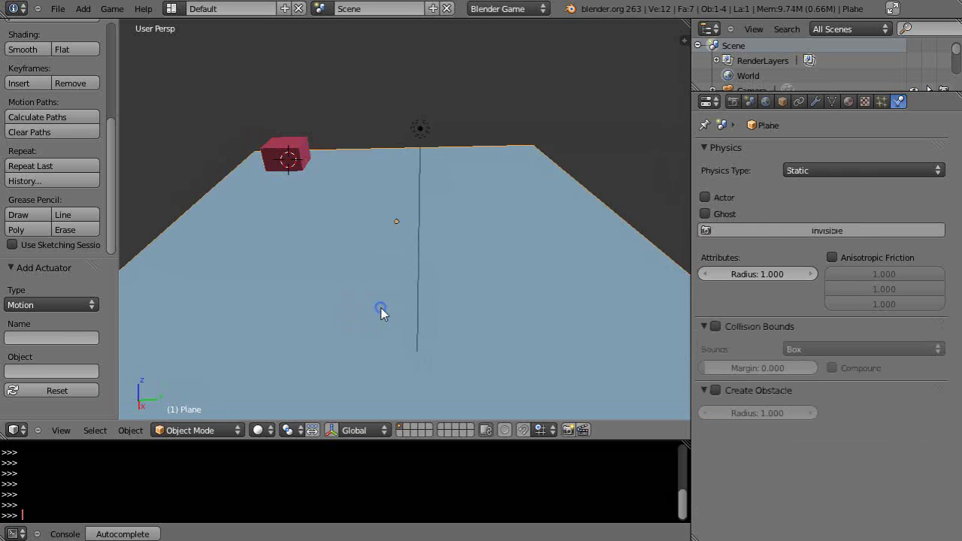
key(s)
click(620, 363)
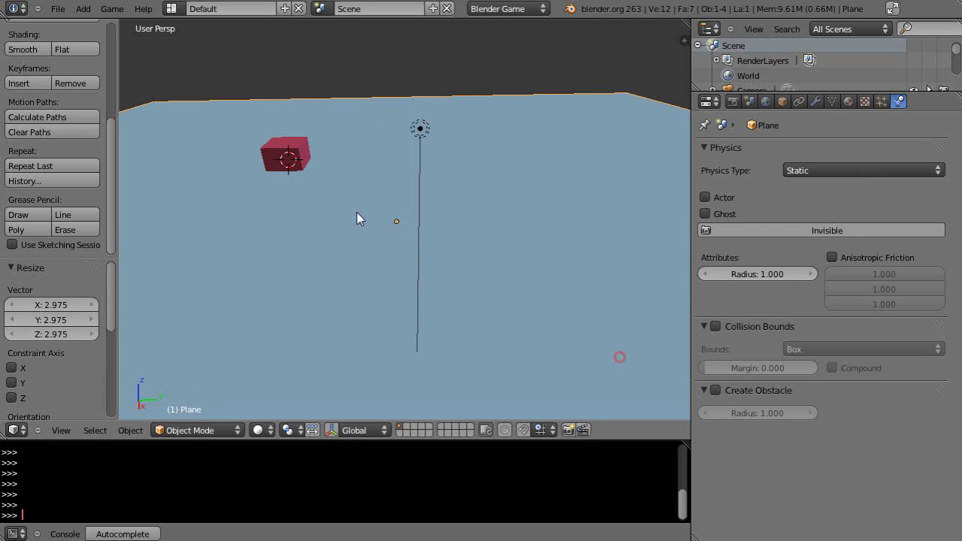
Step: Raise the cube about 0.96 units along the Z axis
right_click(282, 151)
right_click(284, 156)
right_click(286, 150)
key(g)
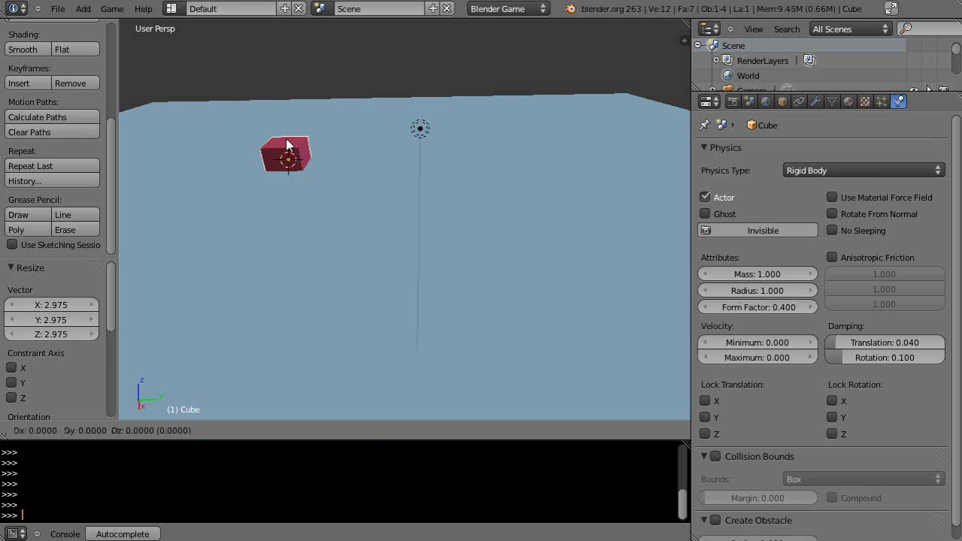
key(z)
click(291, 127)
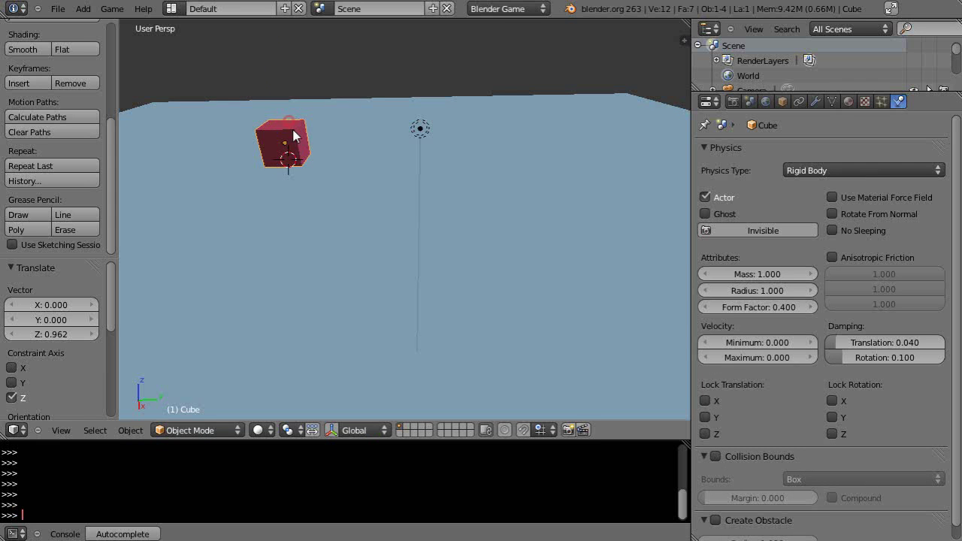
Step: Run the game to check the raised cube on the enlarged plane, and stop it
middle_drag(599, 263, 596, 270)
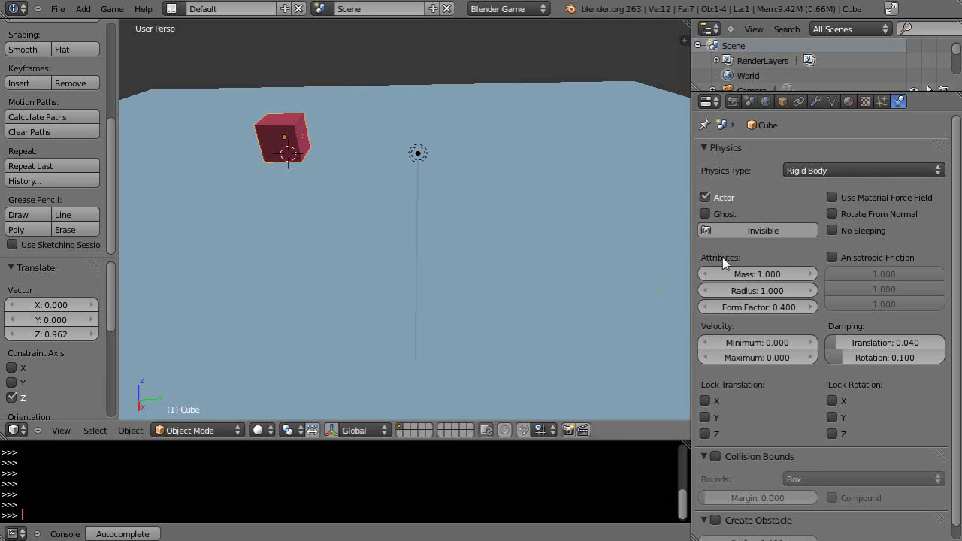
key(p)
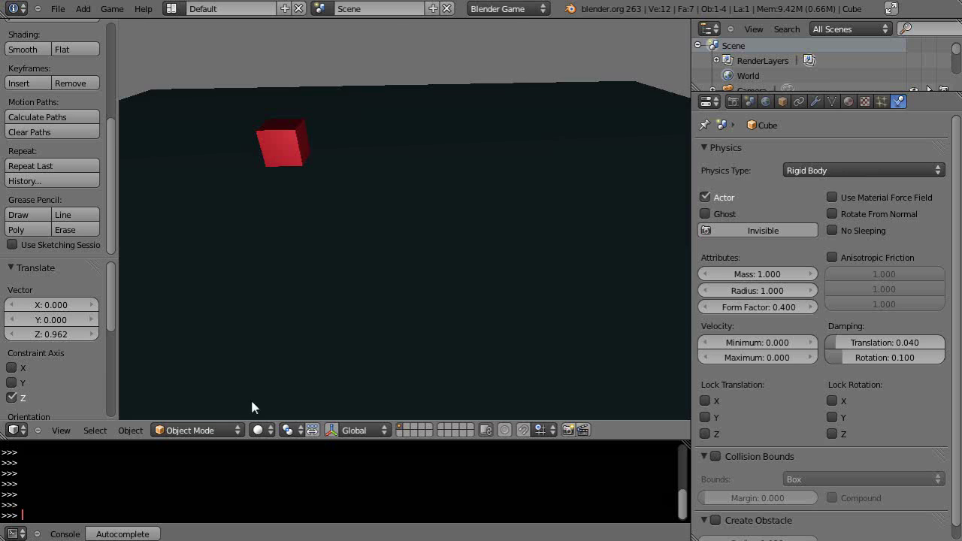
key(Escape)
Step: Set the viewport shading to Texture and test the scene with a short game run
click(259, 430)
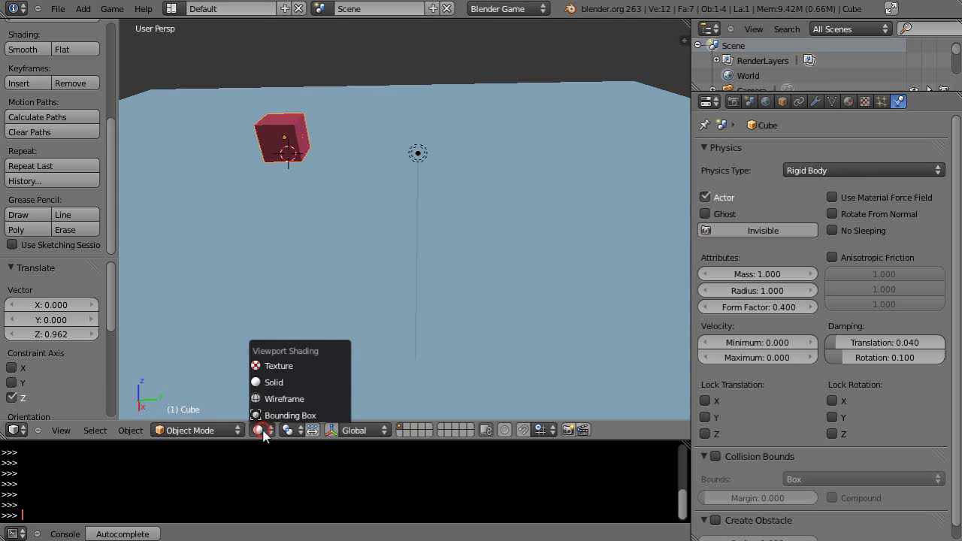
click(275, 366)
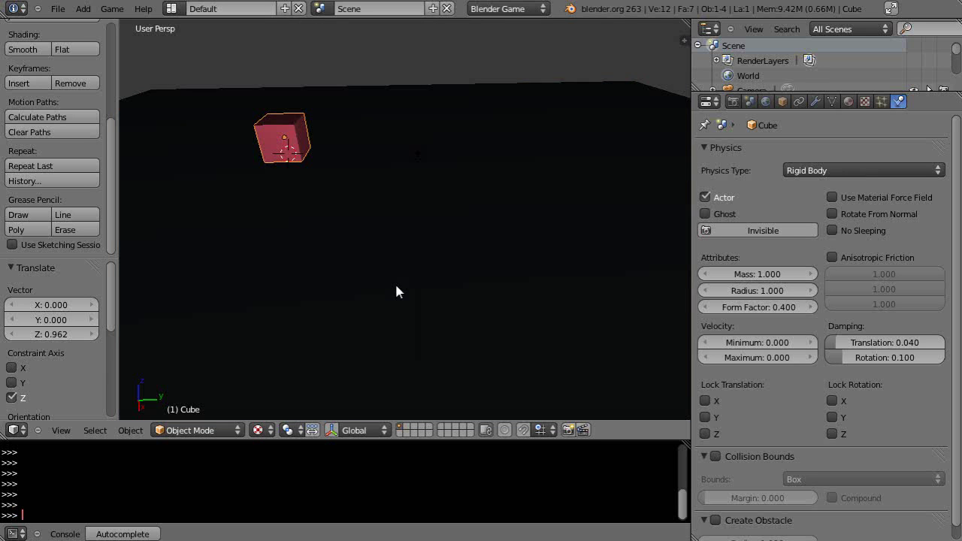
key(p)
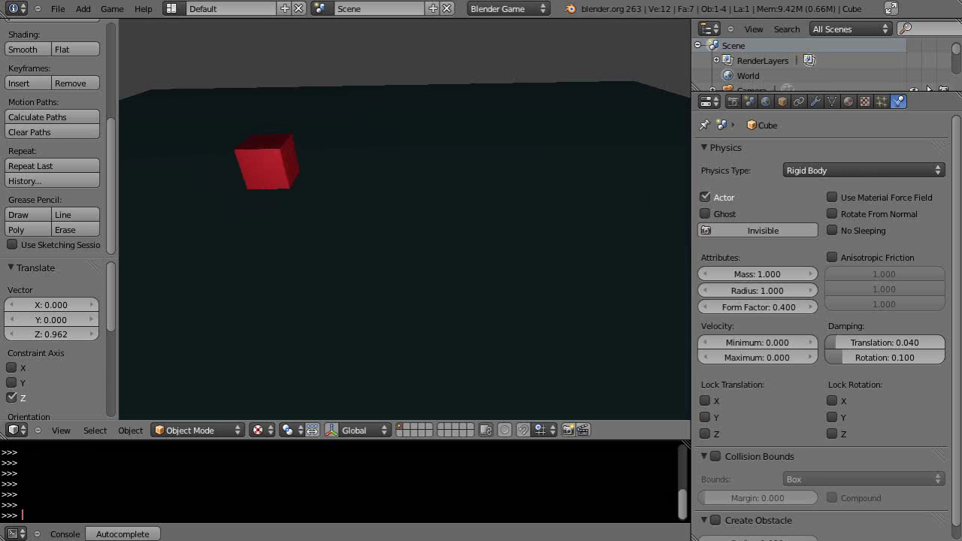
key(Escape)
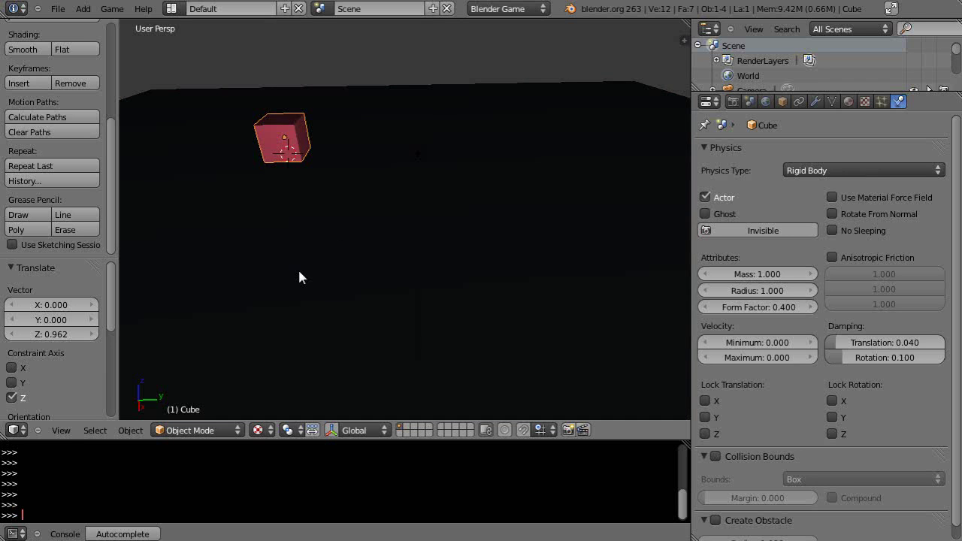
Step: Raise the lamp about 6.69 units along the Z axis and increase its energy to 2.460
middle_drag(299, 273, 434, 264)
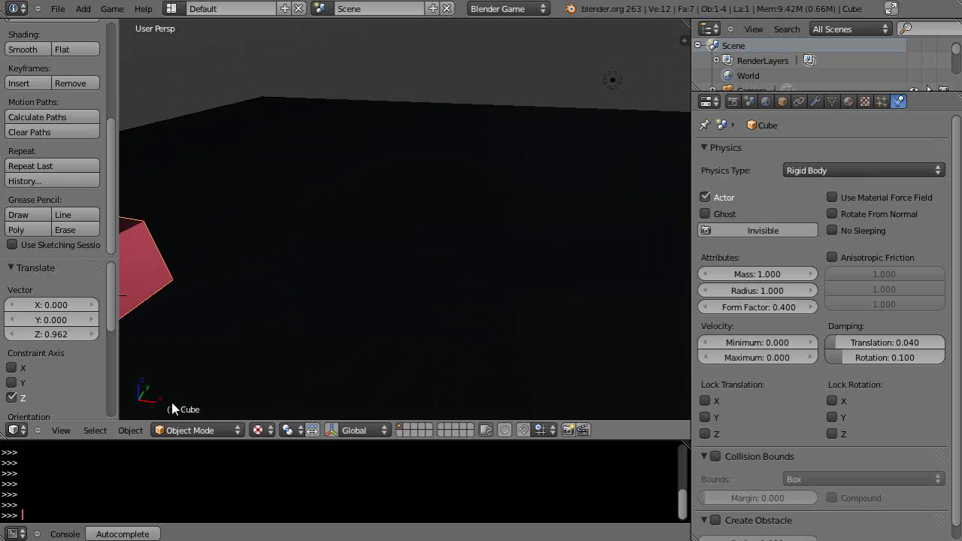
middle_drag(245, 336, 443, 213)
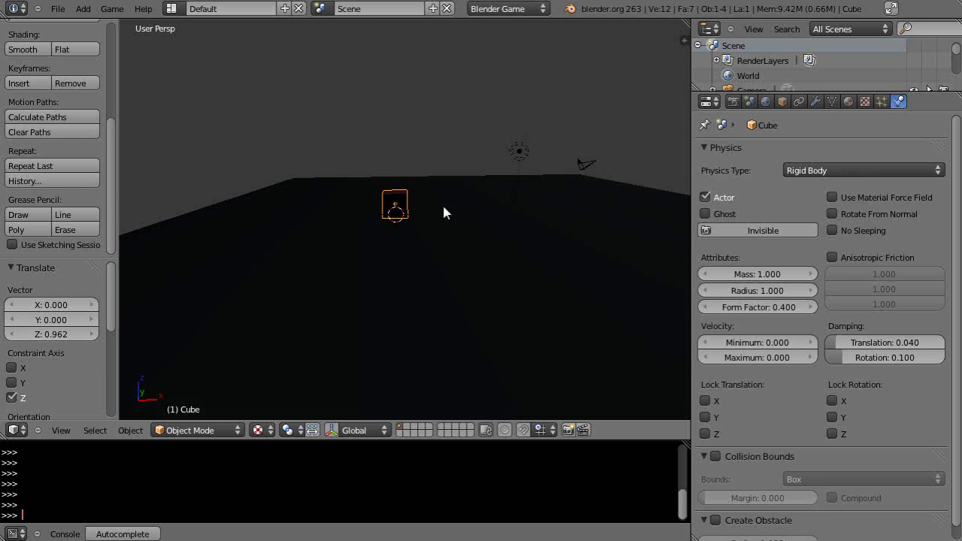
right_click(520, 151)
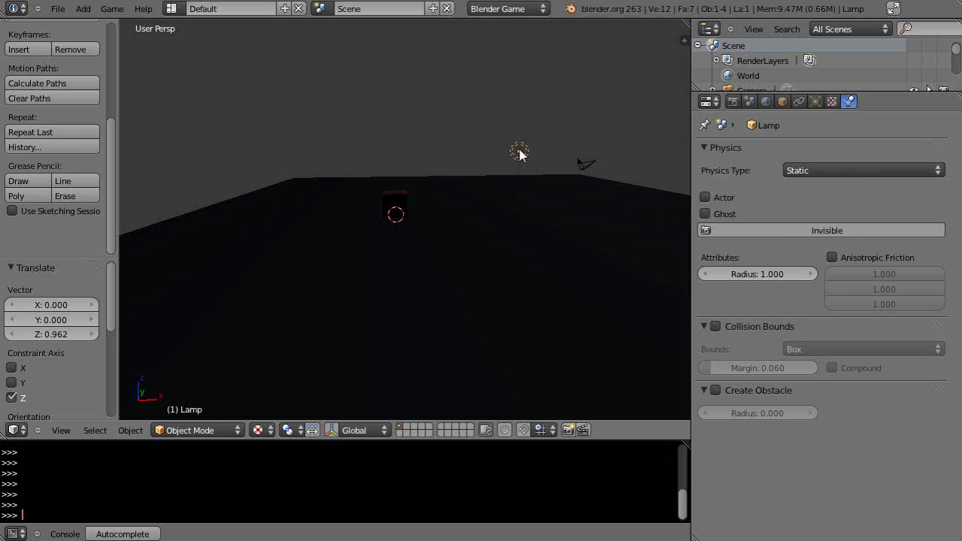
key(g)
key(z)
click(418, 84)
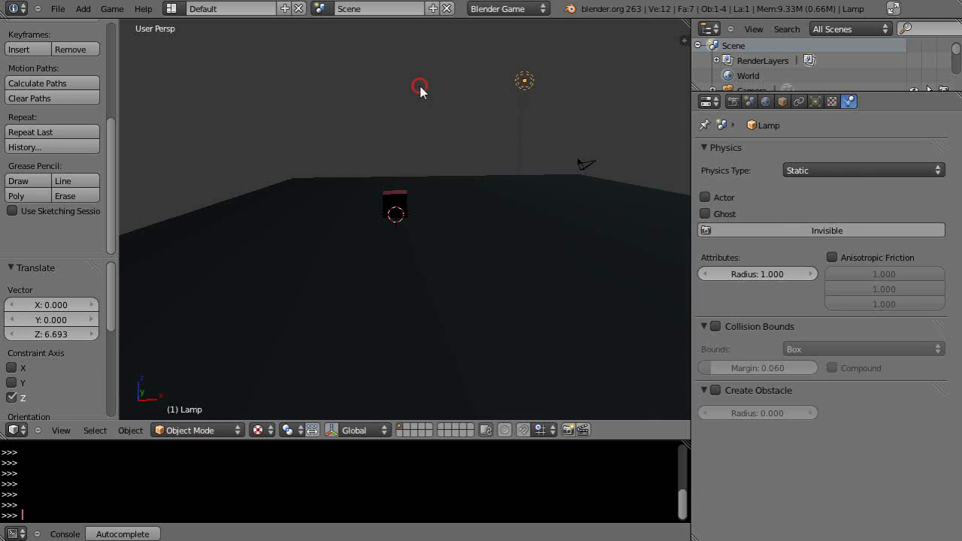
click(815, 100)
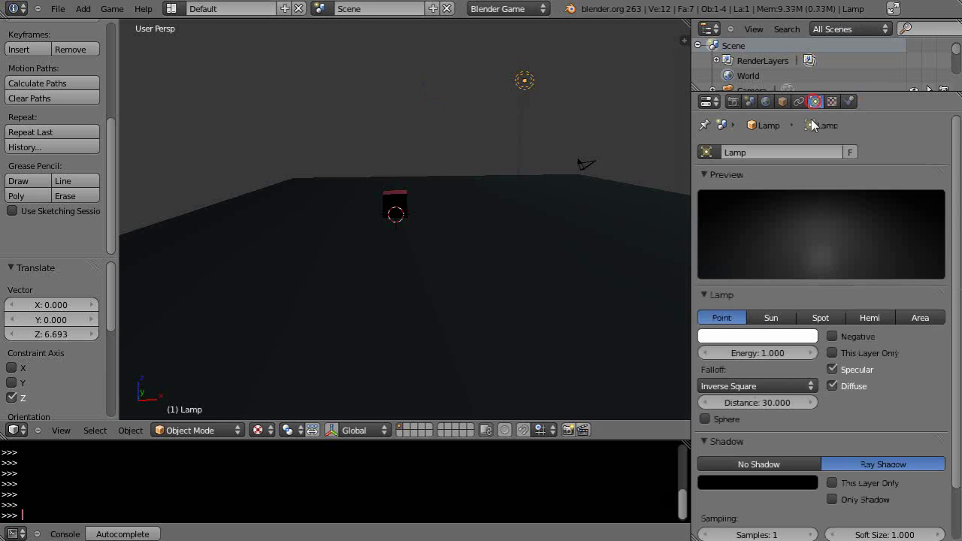
drag(717, 353, 776, 357)
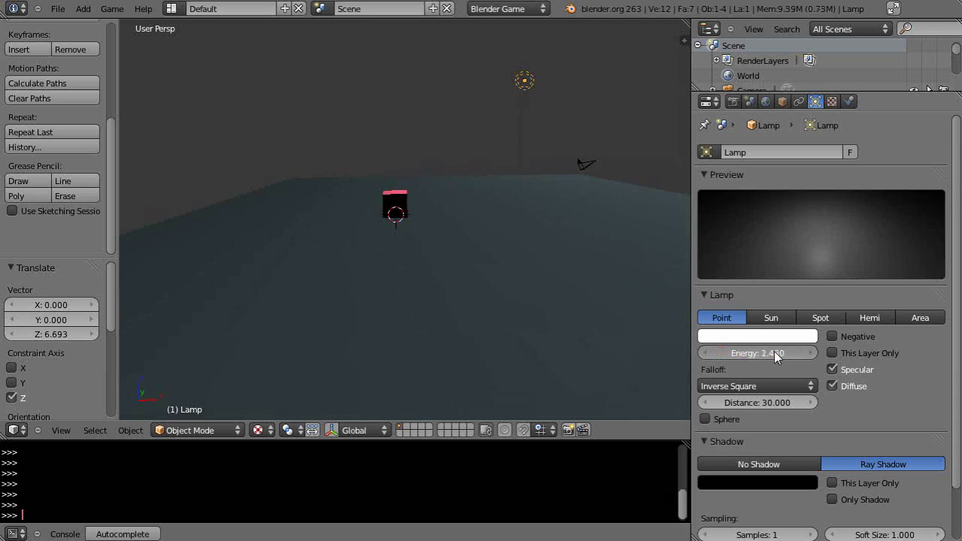
Step: Run the game, test moving the cube right and left across the plane, and stop it
scroll(458, 299, up, 2)
mouse_move(457, 298)
middle_down()
mouse_move(453, 322)
mouse_move(489, 310)
mouse_move(451, 301)
middle_up()
key(p)
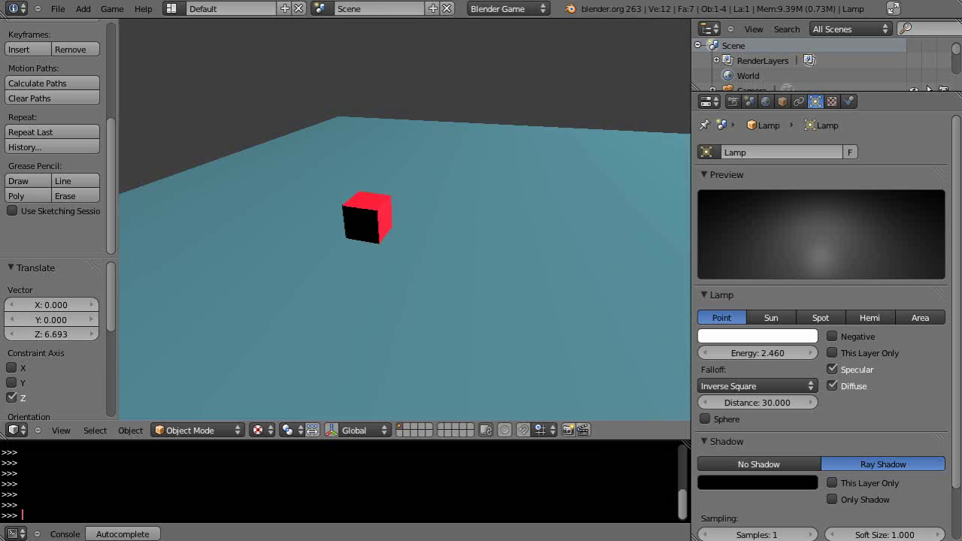
key(Right)
key(Left)
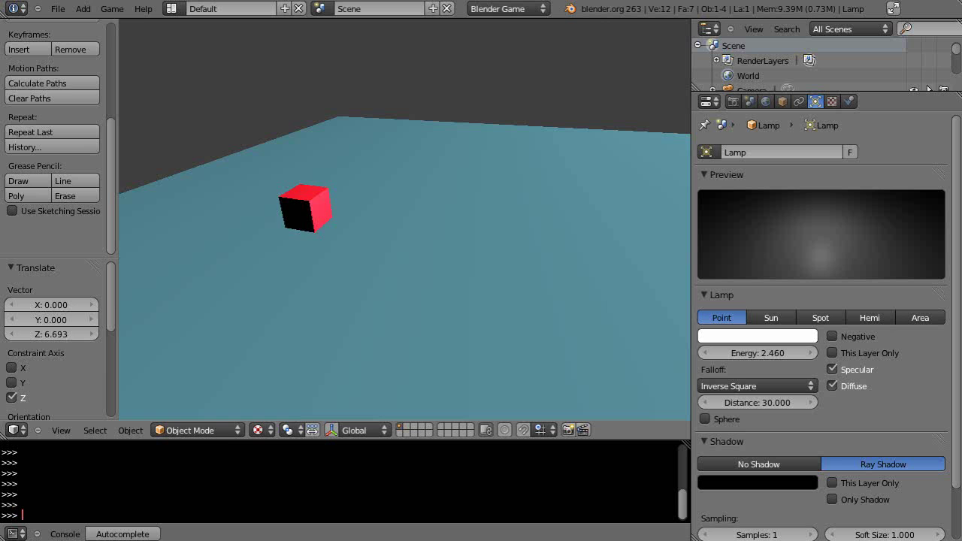
key(Right)
key(Escape)
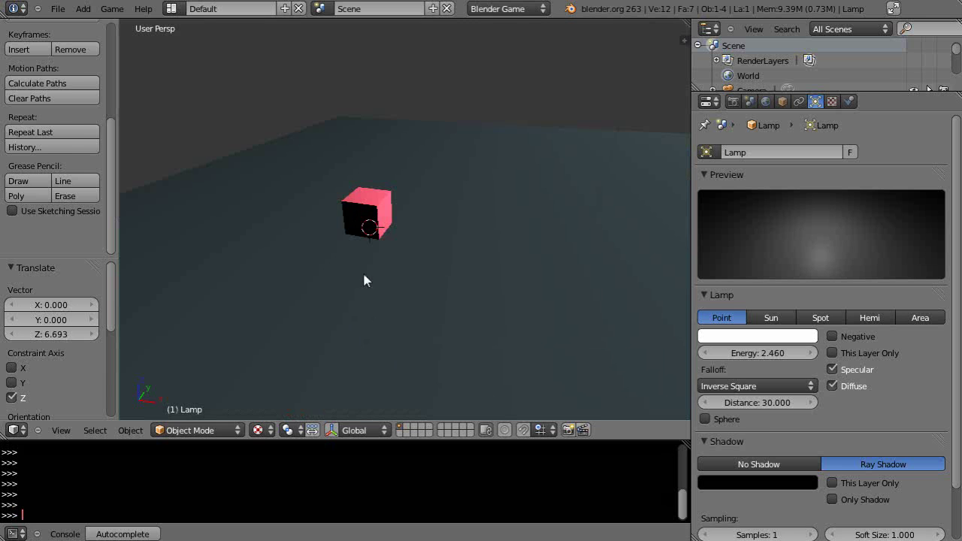
Step: Raise the cube about 4.42 units along the Z axis and test its drop onto the plane in the game
right_click(375, 224)
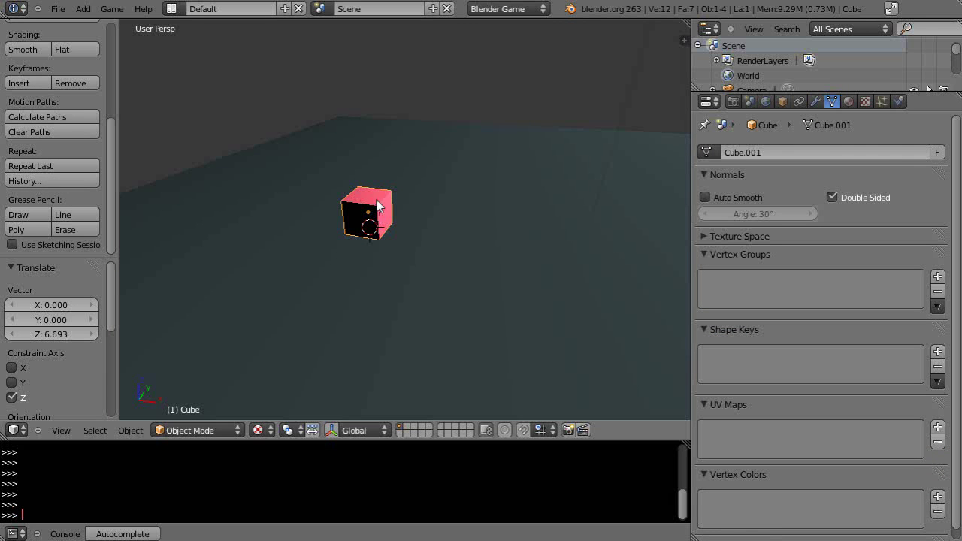
key(g)
key(z)
click(391, 173)
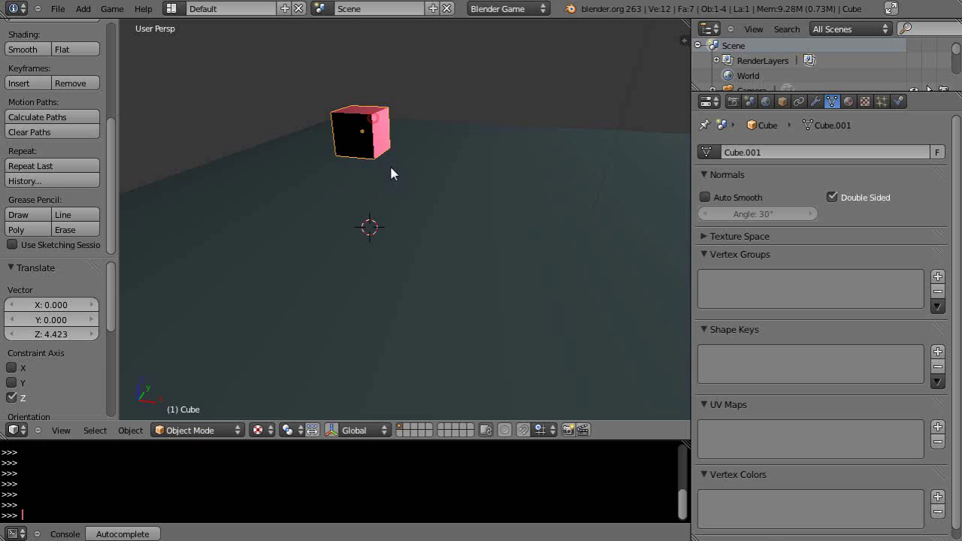
key(p)
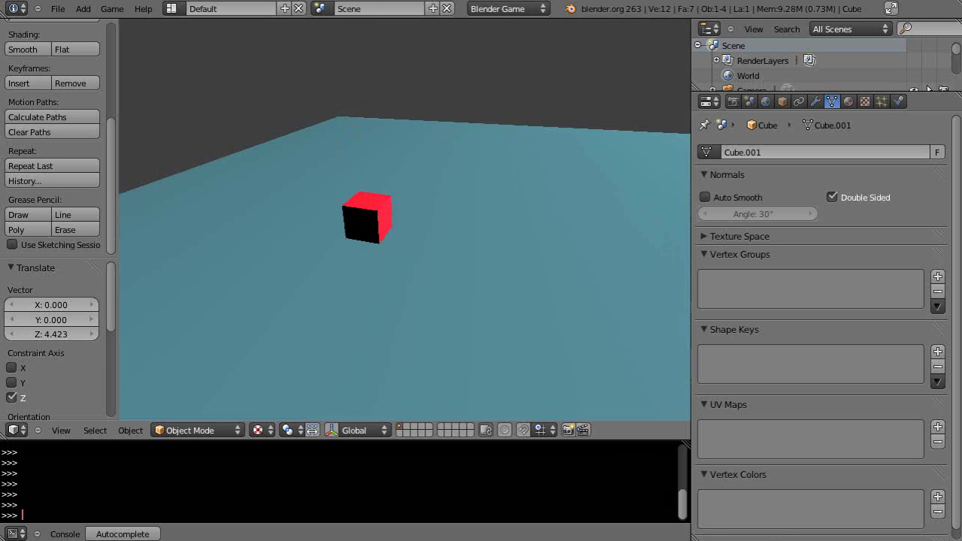
key(Escape)
Step: Show the cube's physics settings and tilt the cube with a trackball rotation of about 29.8°
middle_drag(414, 242, 522, 294)
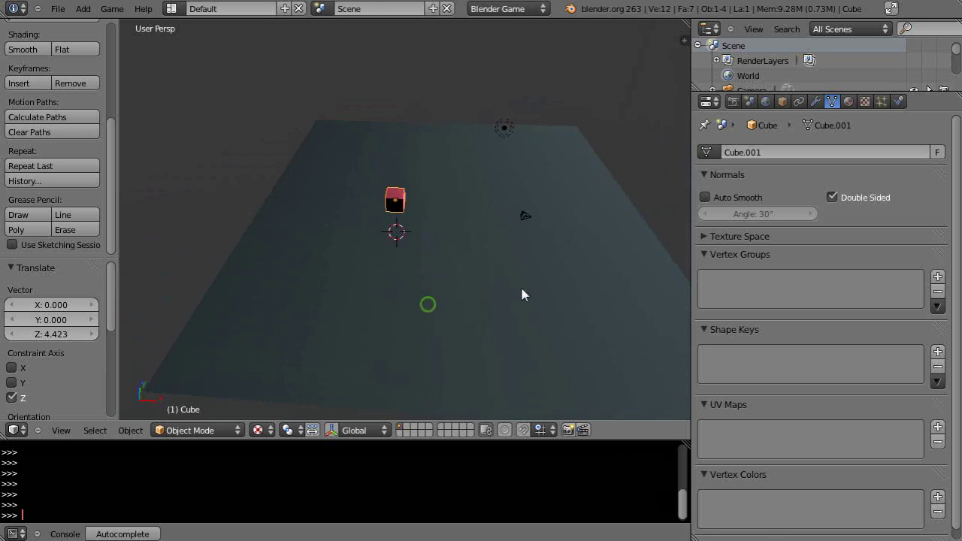
click(898, 100)
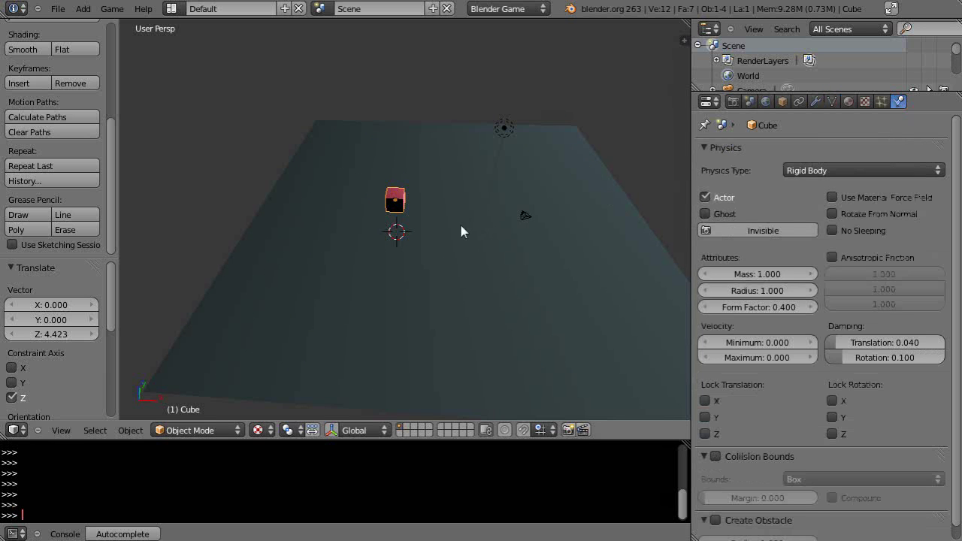
right_click(398, 198)
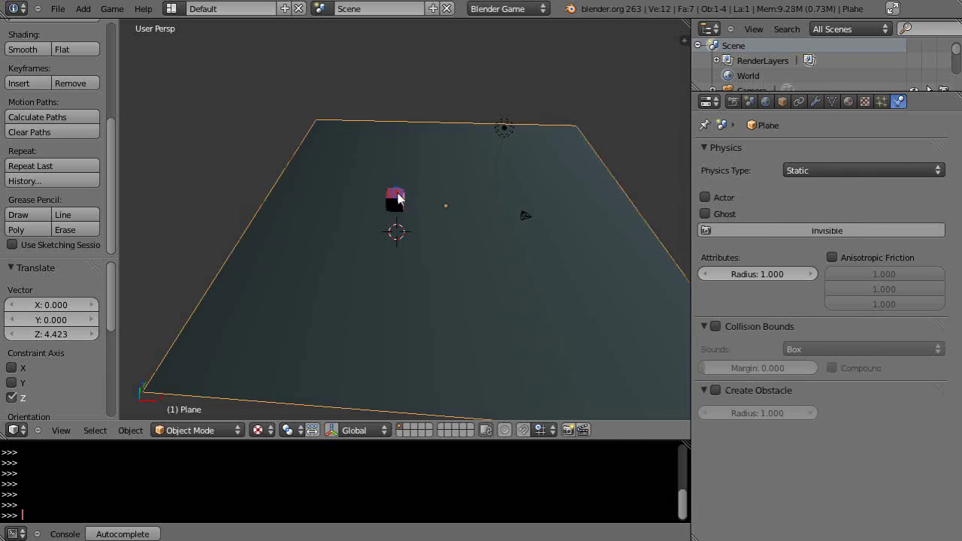
right_click(398, 197)
key(r)
key(r)
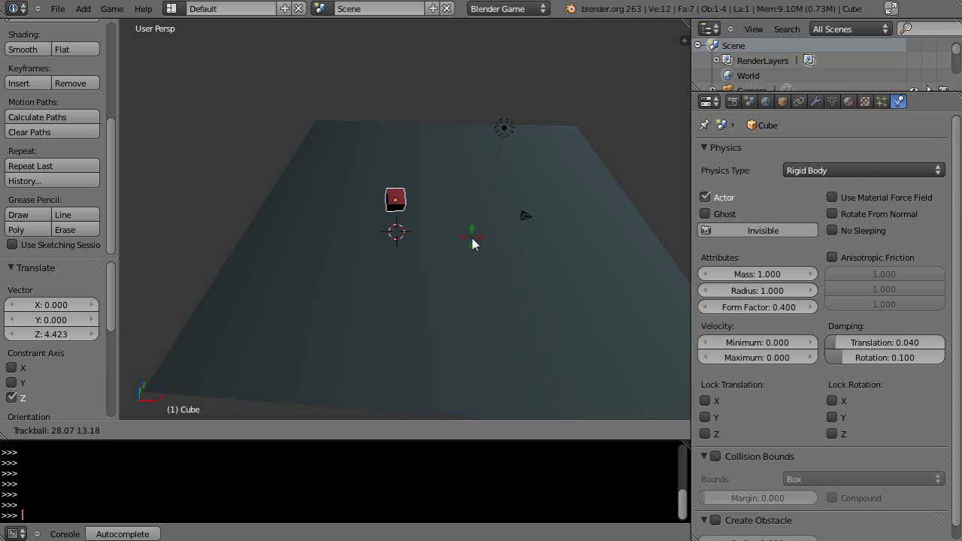
click(485, 244)
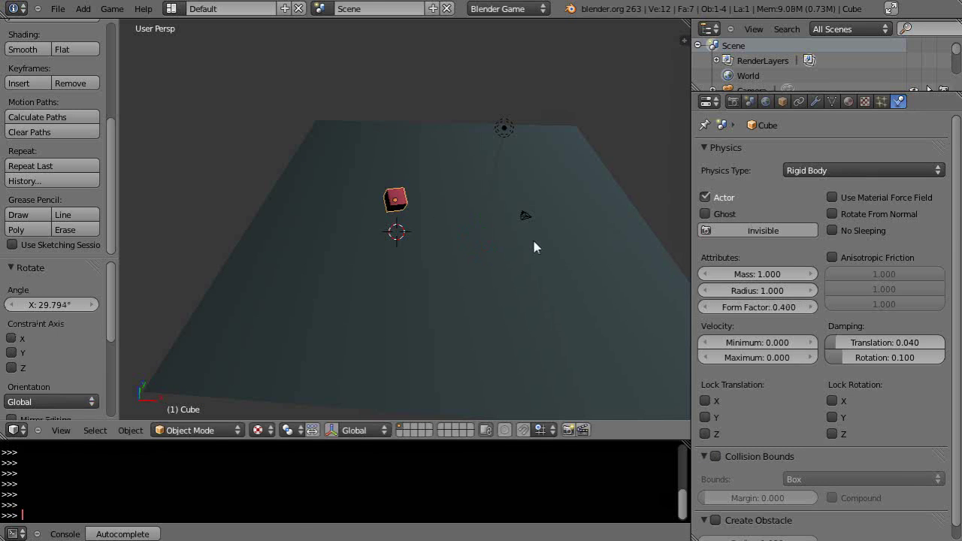
Step: Run the game to watch the tilted cube fall onto the plane, and stop it
scroll(451, 286, up, 3)
scroll(451, 285, up, 2)
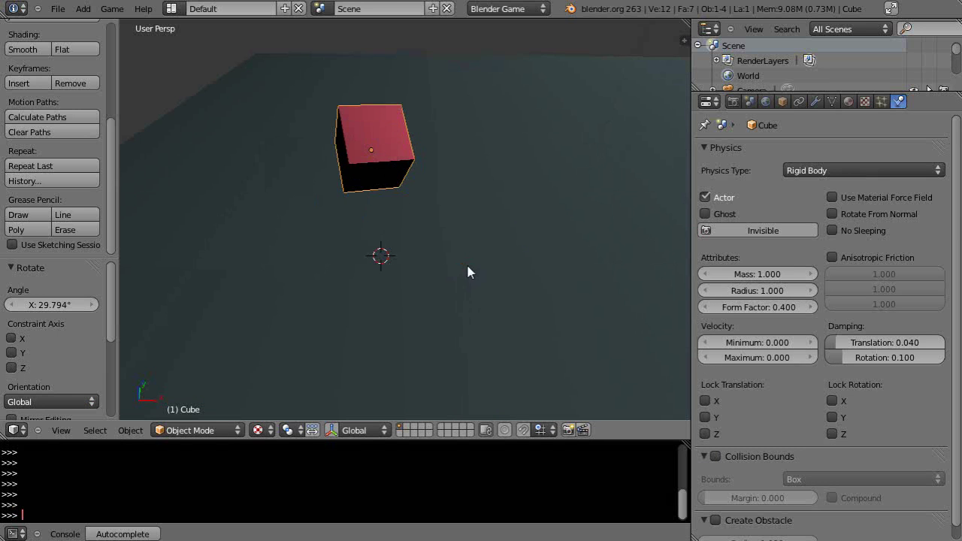
key(p)
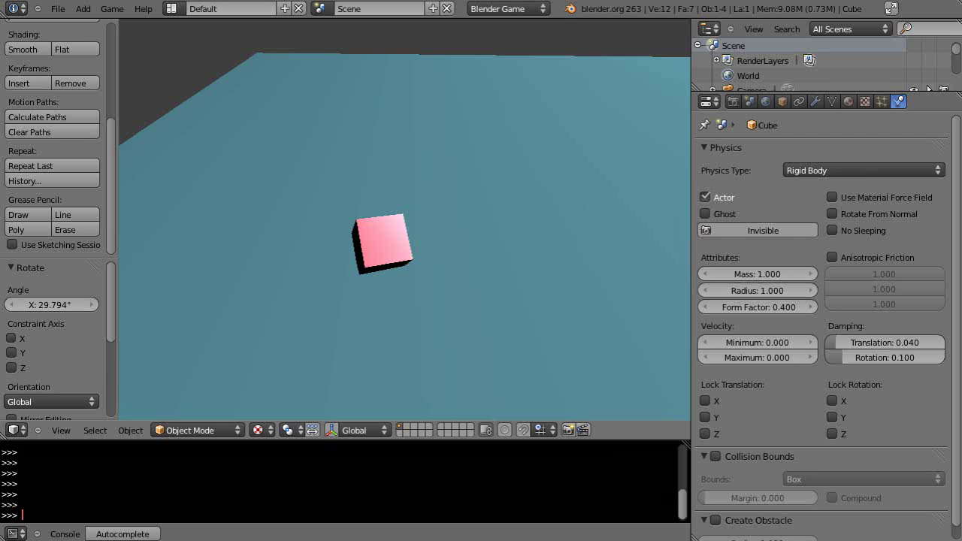
key(Escape)
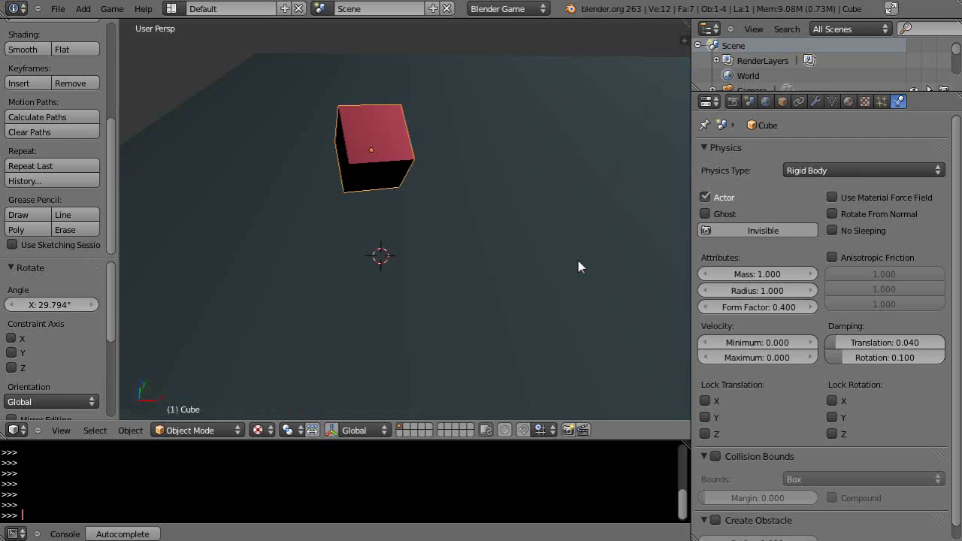
Step: Rotate the plane about 20.9° around the X axis to make a slope
middle_drag(488, 312, 474, 260)
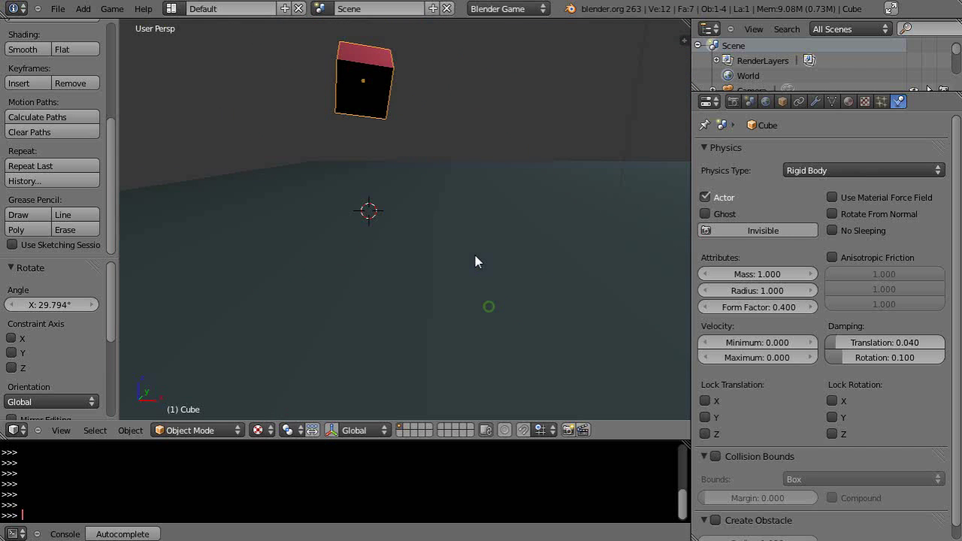
scroll(478, 265, down, 3)
right_click(471, 288)
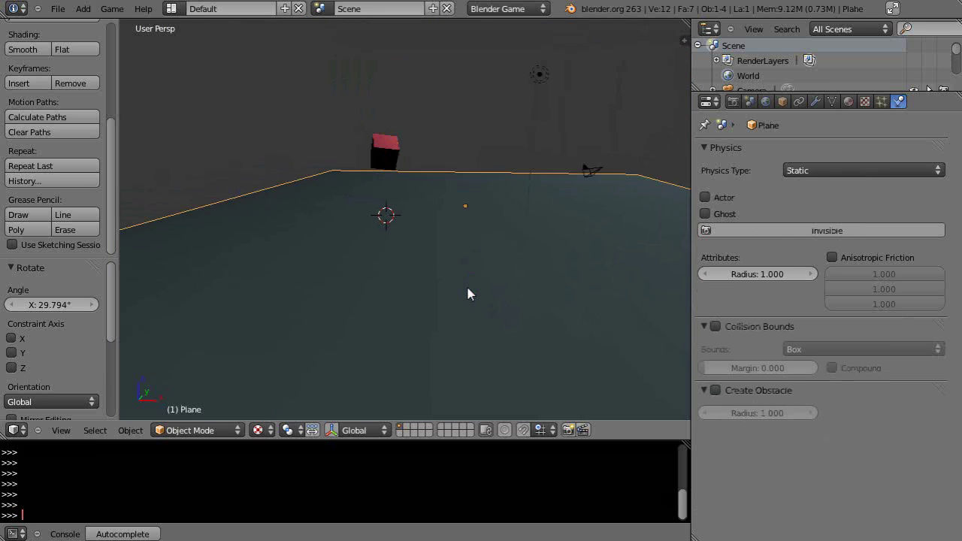
key(r)
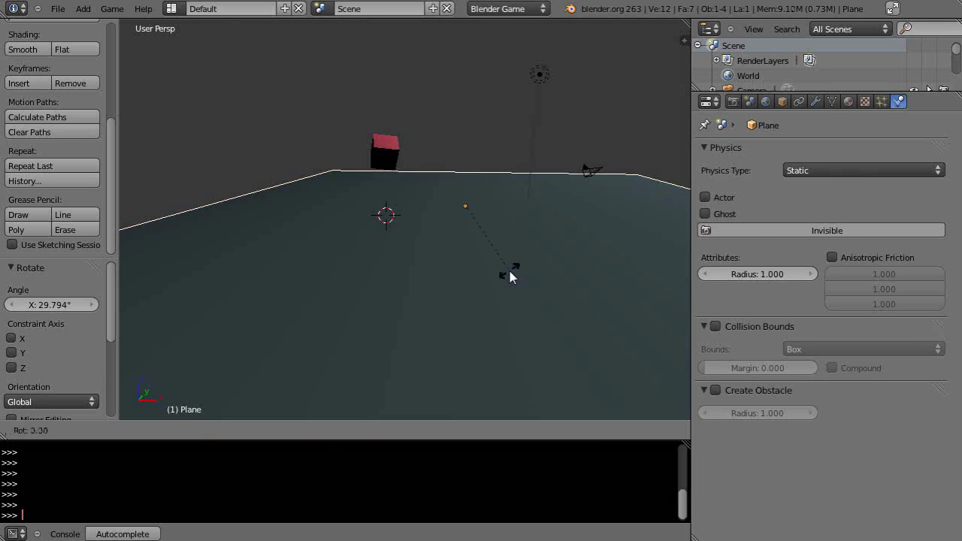
key(x)
click(529, 255)
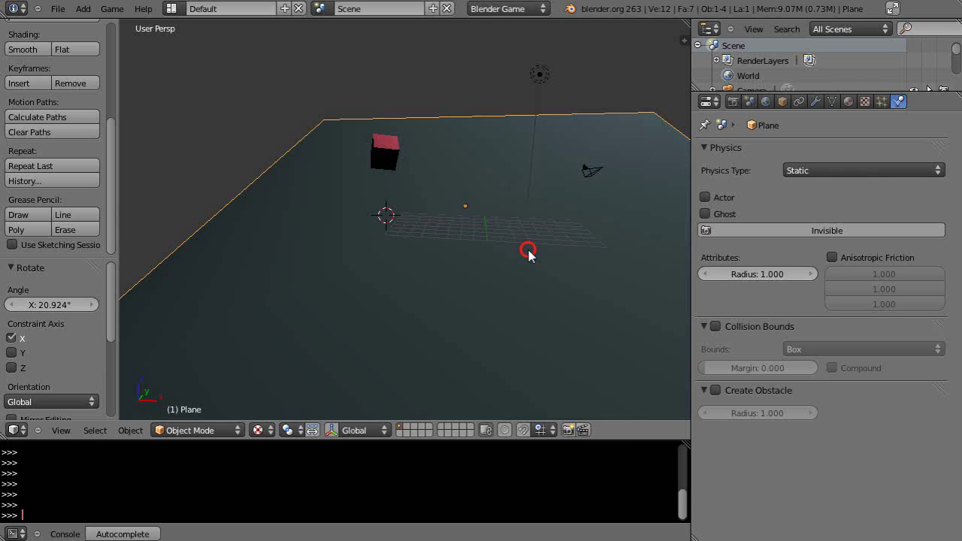
Step: Run the game to watch the tilted cube on the sloped plane, and stop it
key(p)
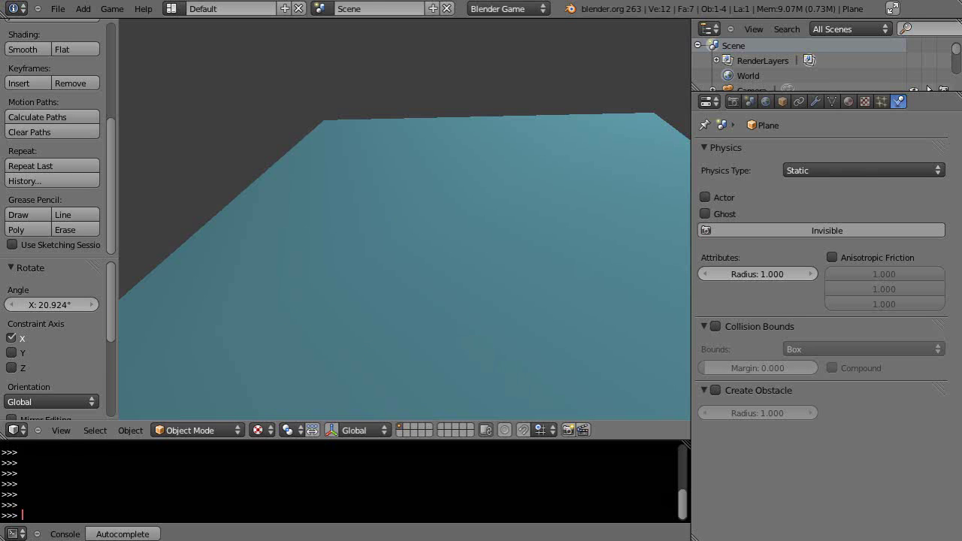
key(Escape)
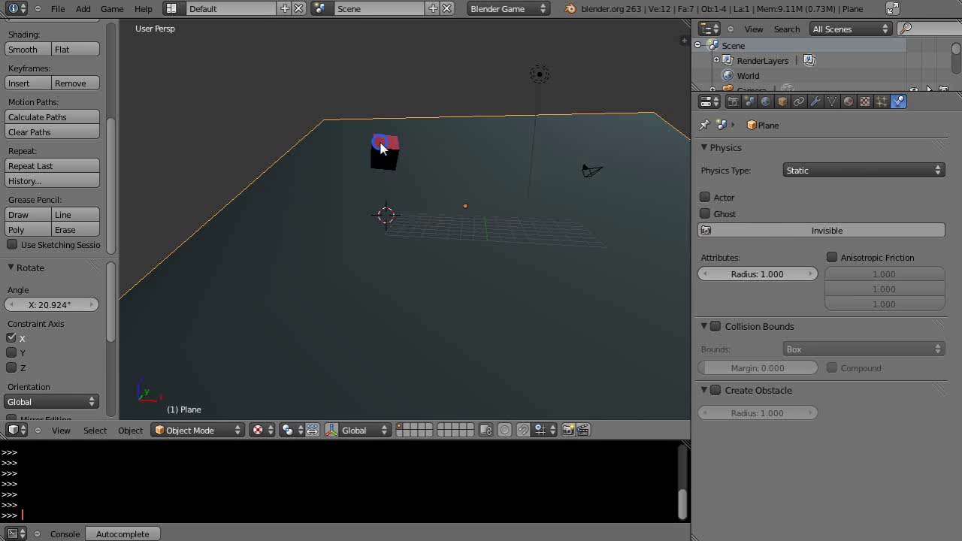
Step: Switch the viewport to solid shading and rotate the plane about -20.7° around the global X axis
right_click(380, 148)
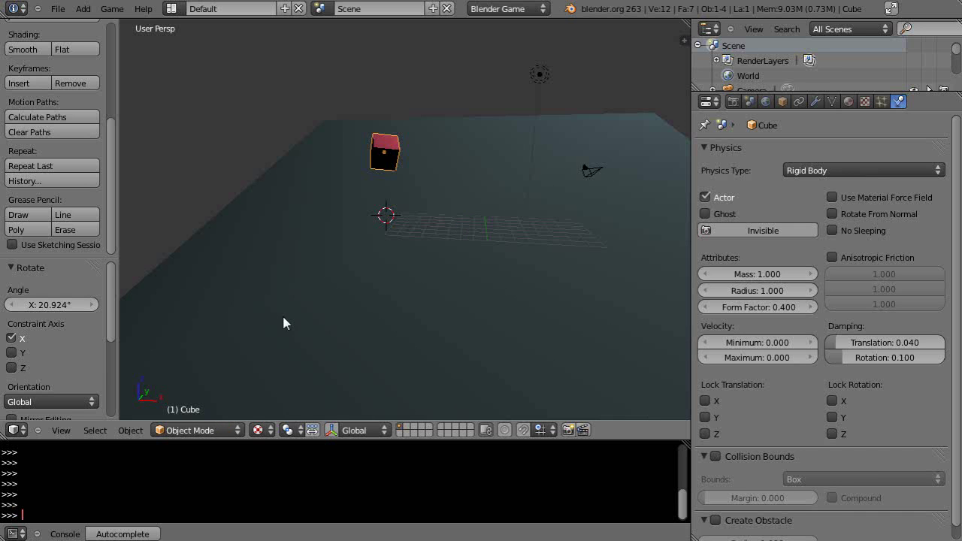
key(z)
key(z)
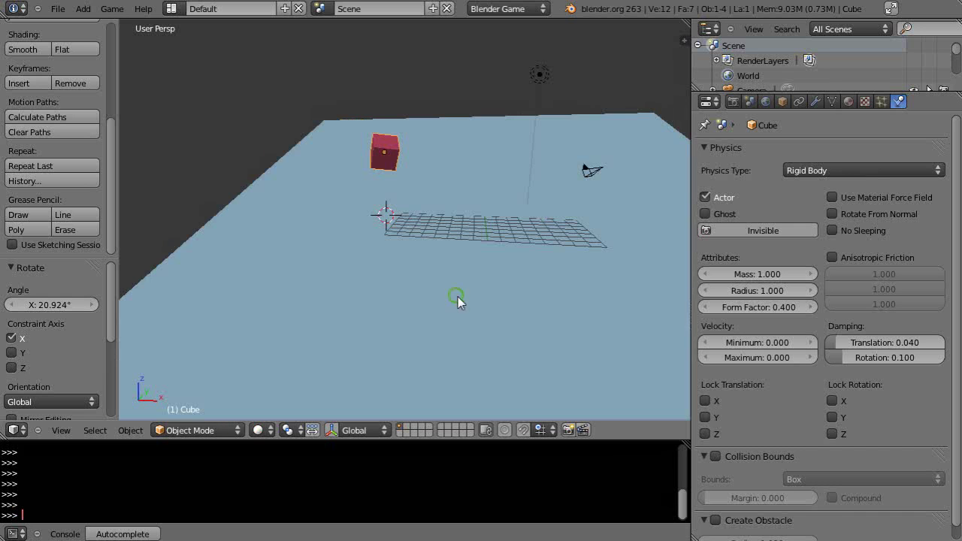
mouse_move(458, 297)
middle_down()
mouse_move(484, 335)
mouse_move(479, 390)
mouse_move(468, 337)
middle_up()
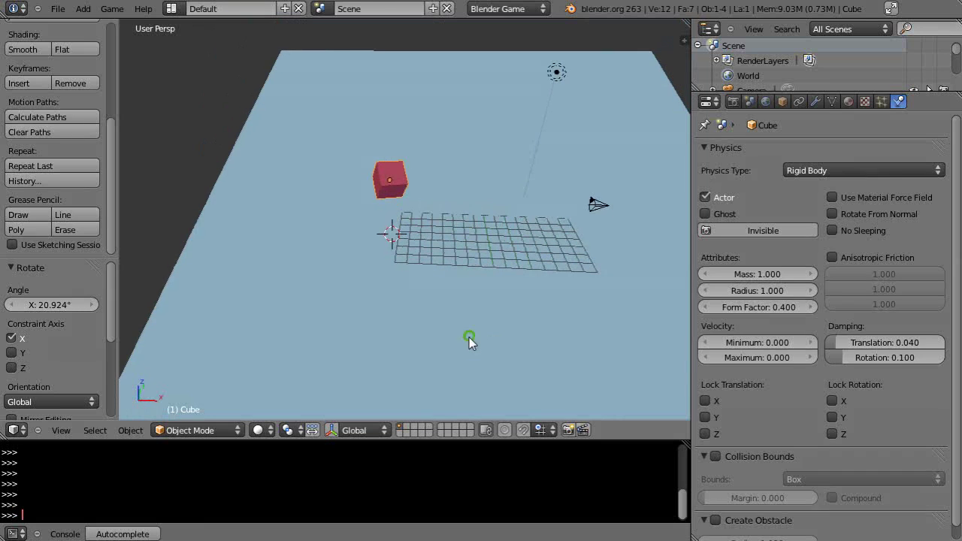
right_click(469, 338)
key(r)
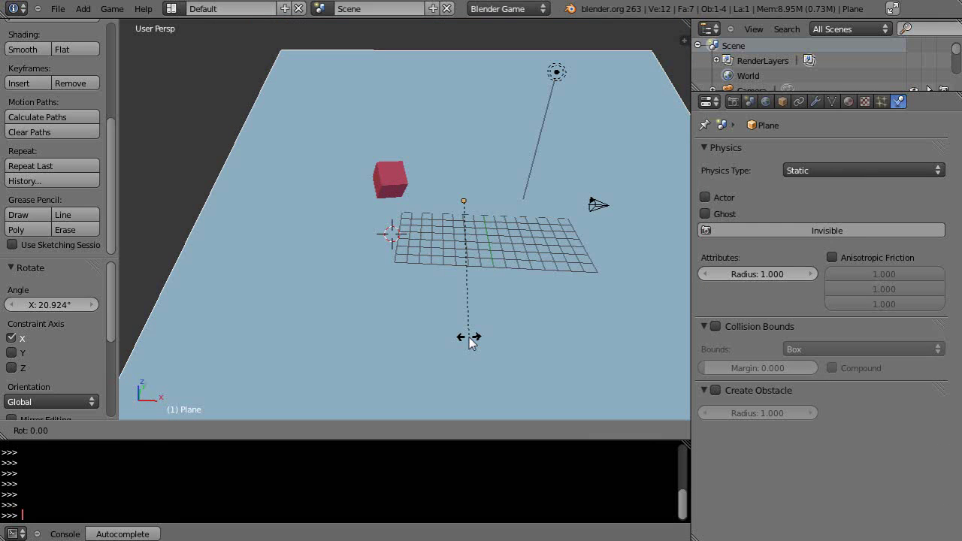
key(x)
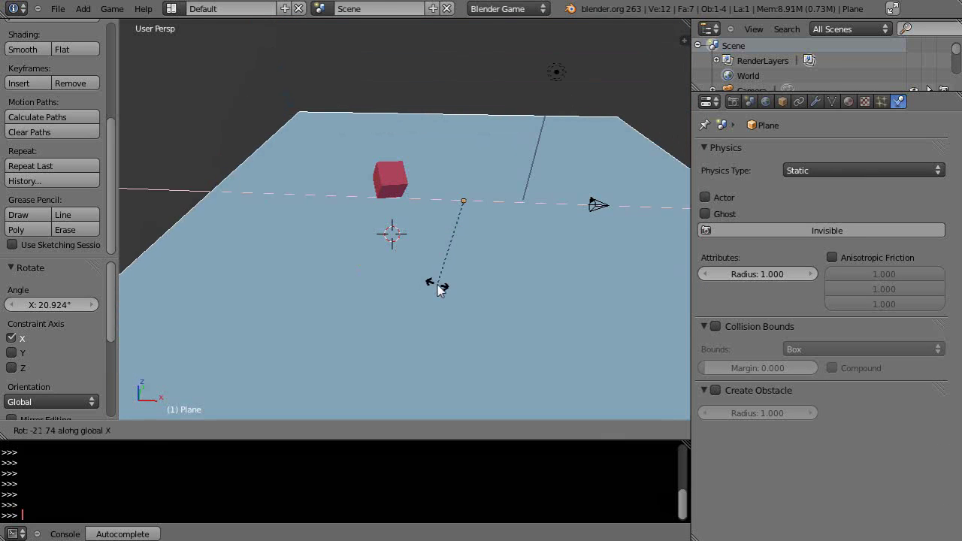
click(441, 277)
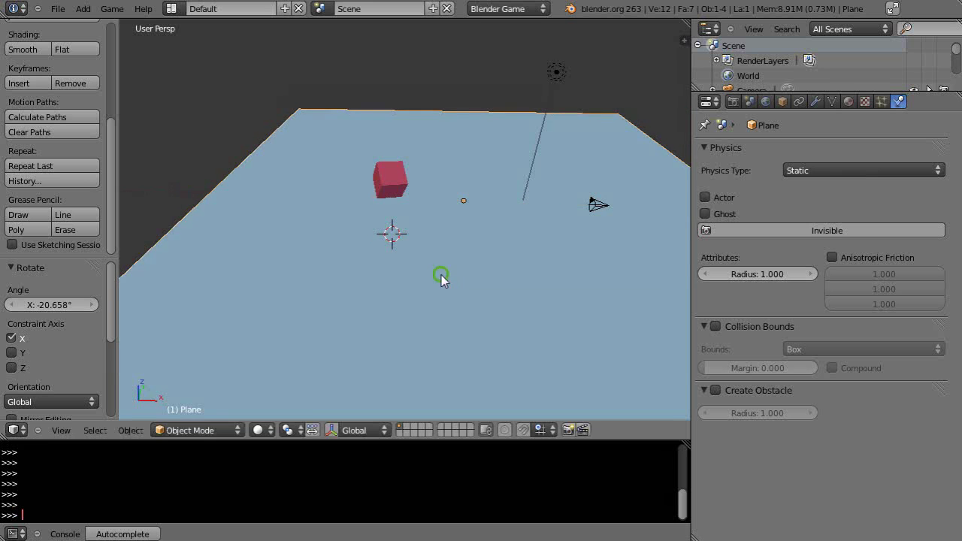
Step: Draw two short parallel horizontal lines freehand with the Grease Pencil over an empty area of the plane, as logic gate inputs
middle_drag(440, 275, 453, 342)
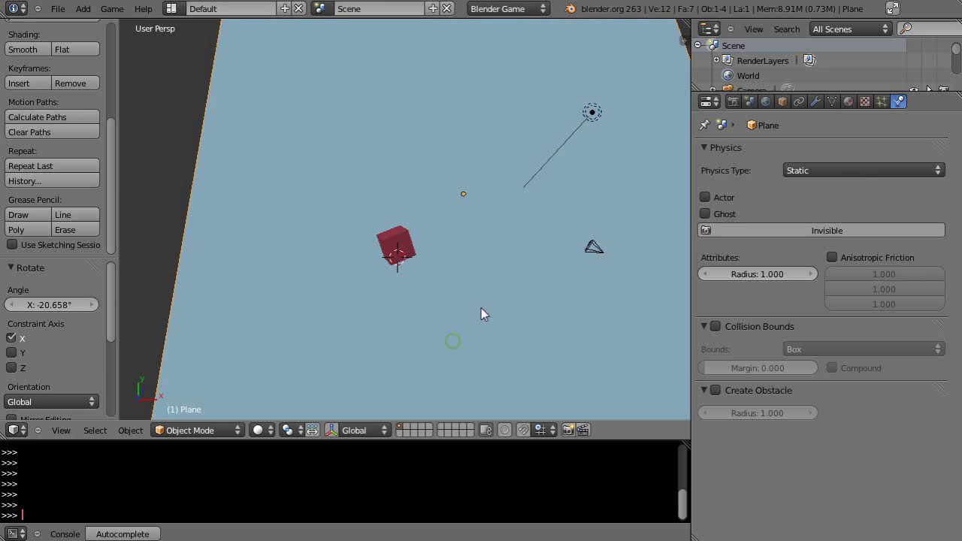
mouse_move(483, 314)
middle_down()
mouse_move(440, 330)
mouse_move(431, 380)
mouse_move(425, 350)
mouse_move(478, 331)
middle_up()
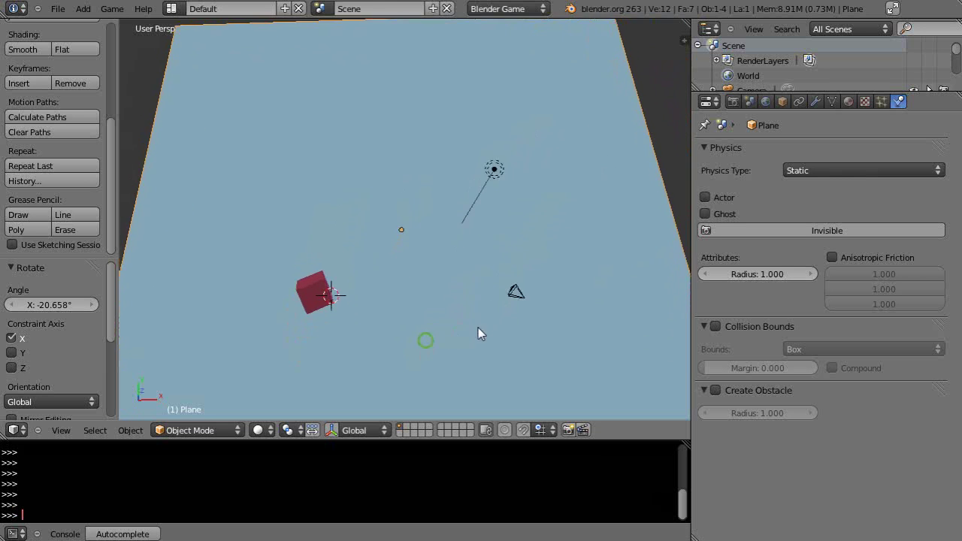
scroll(458, 338, up, 3)
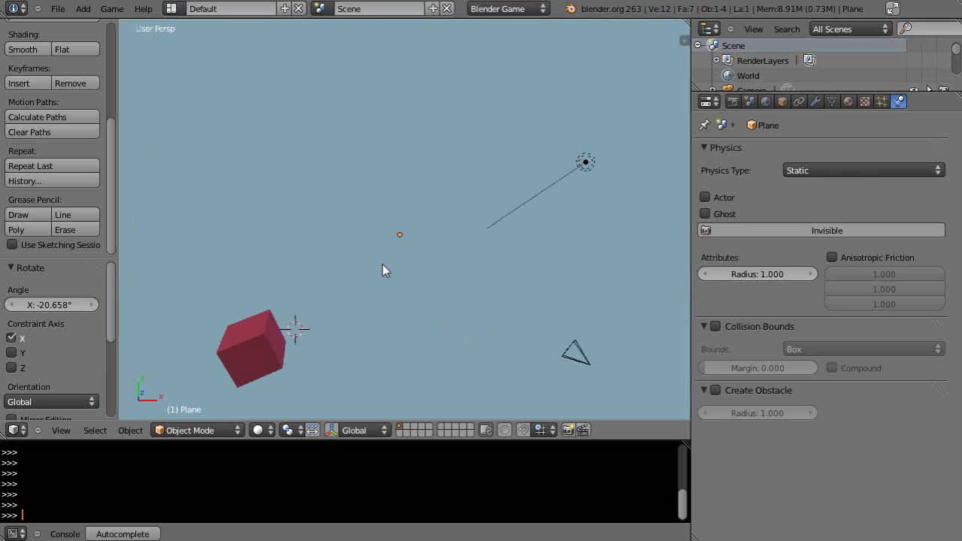
middle_drag(384, 271, 386, 360)
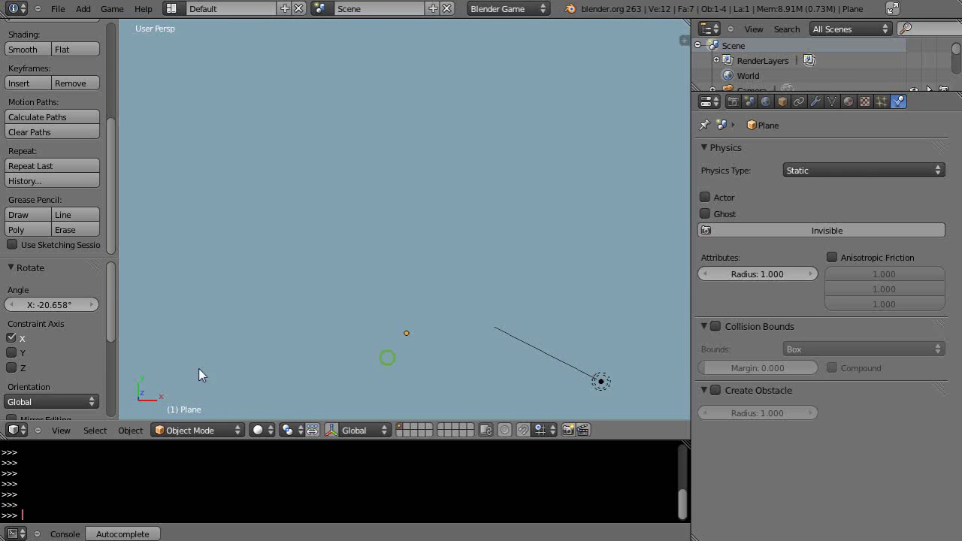
scroll(57, 212, up, 5)
scroll(57, 206, down, 5)
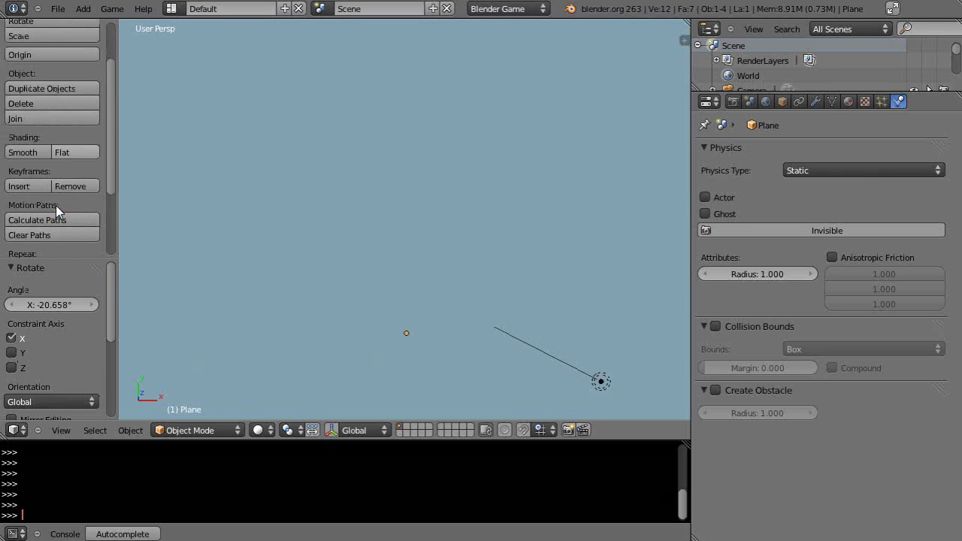
click(20, 215)
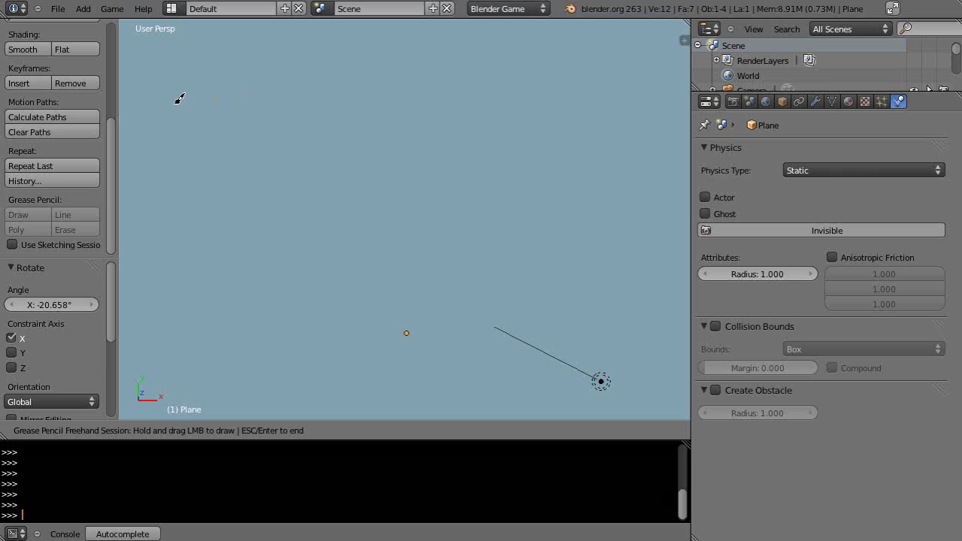
drag(176, 103, 255, 104)
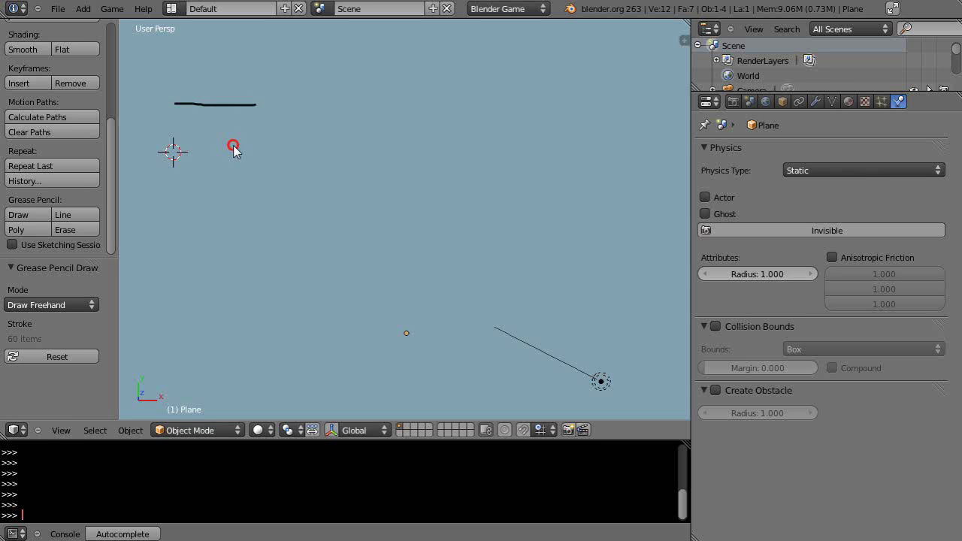
click(18, 214)
drag(172, 156, 261, 152)
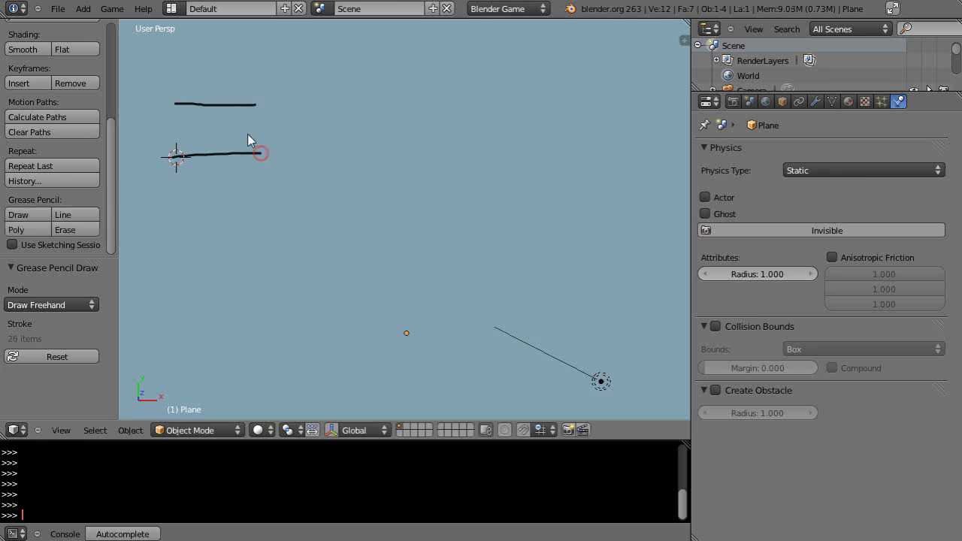
Step: Draw a D-shaped gate body freehand at the ends of the input lines and add a horizontal output line from its curved side
click(17, 214)
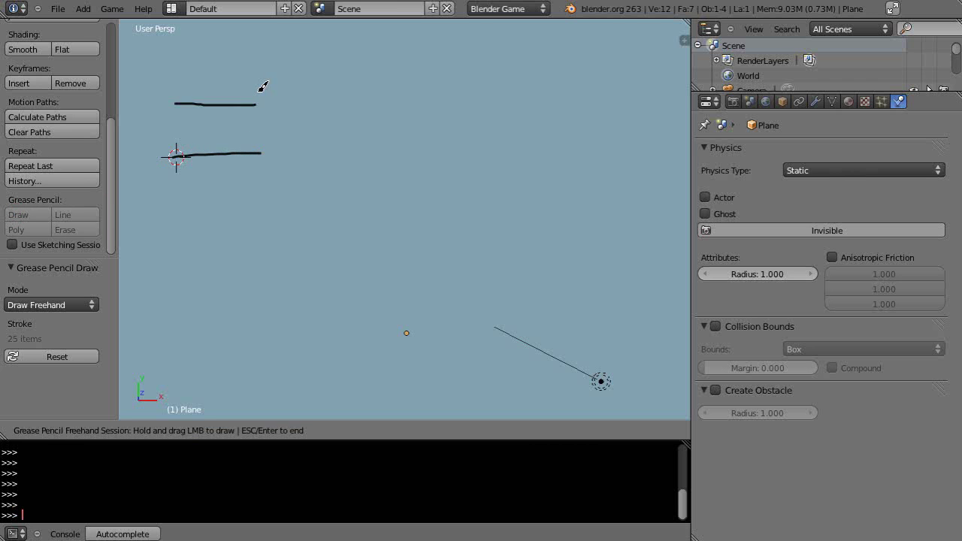
mouse_move(257, 84)
mouse_down()
mouse_move(266, 190)
mouse_move(350, 187)
mouse_move(376, 171)
mouse_move(375, 102)
mouse_move(331, 77)
mouse_move(254, 84)
mouse_up()
key(Escape)
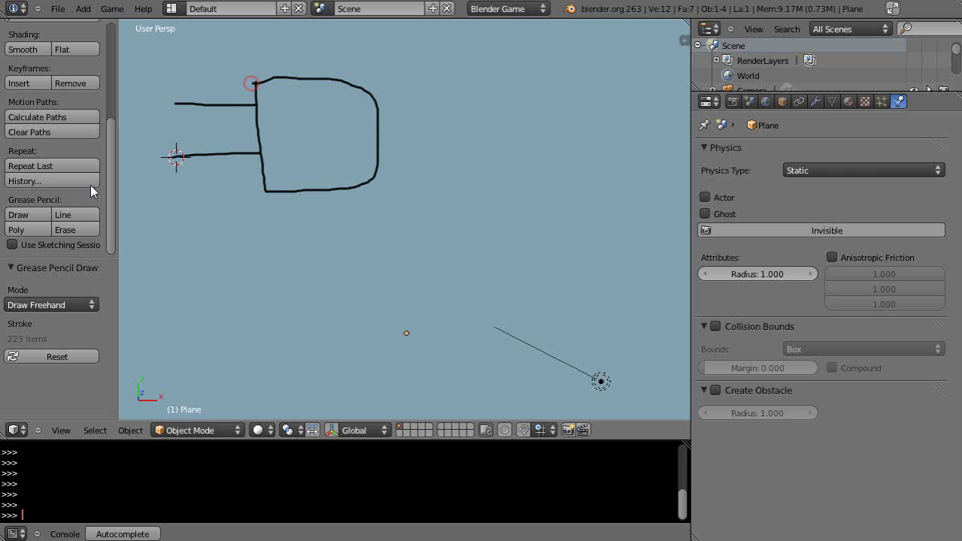
click(15, 215)
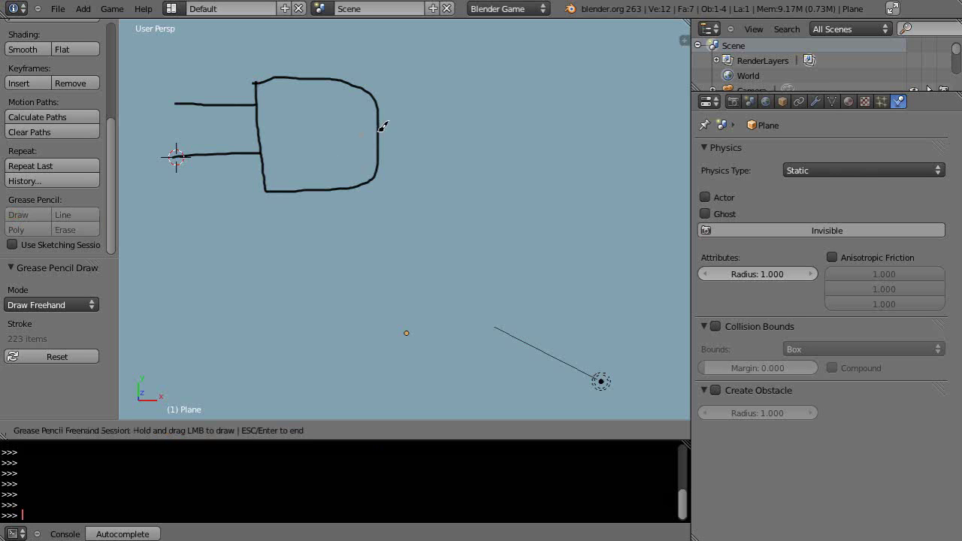
drag(377, 131, 496, 127)
key(Escape)
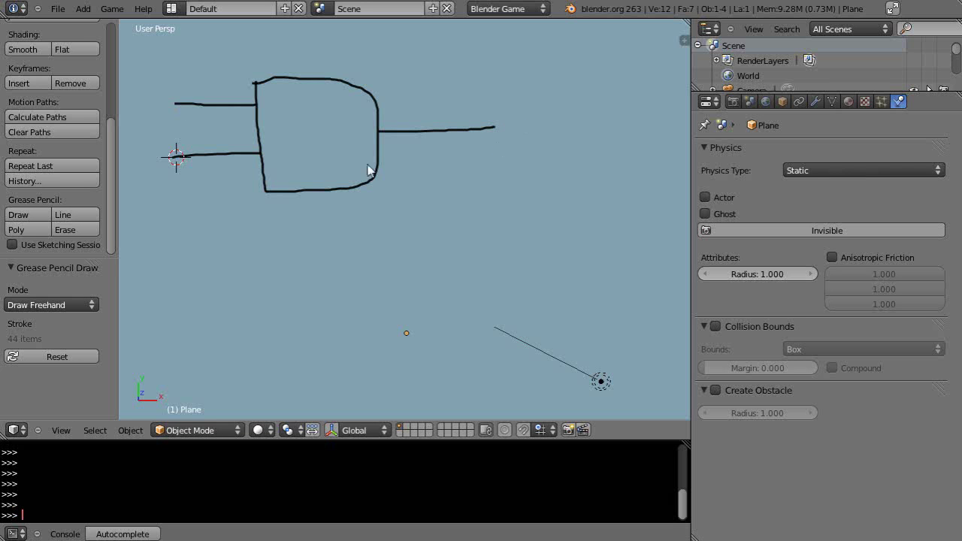
Step: Draw a three-column truth table grid below the gate's output, using one horizontal line crossed by two vertical lines
click(21, 216)
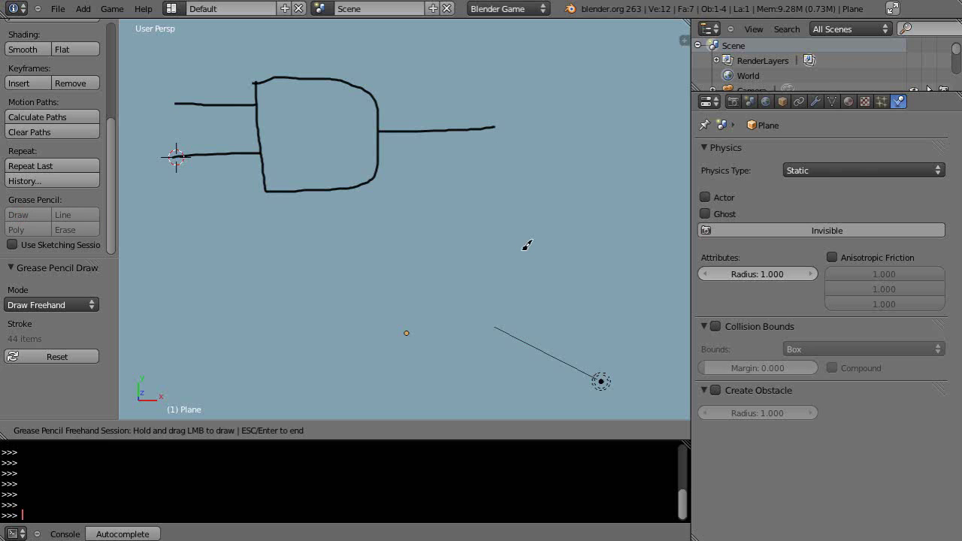
drag(491, 250, 632, 242)
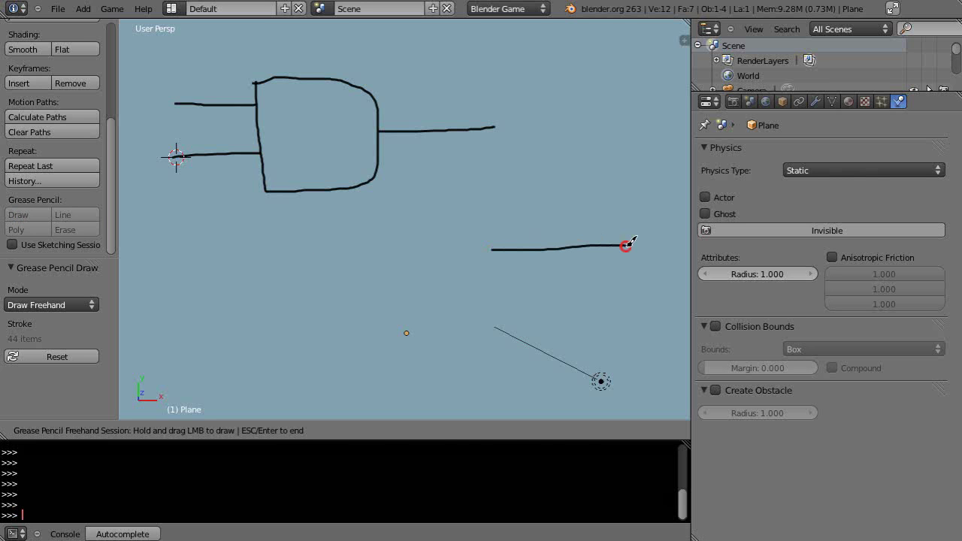
click(21, 216)
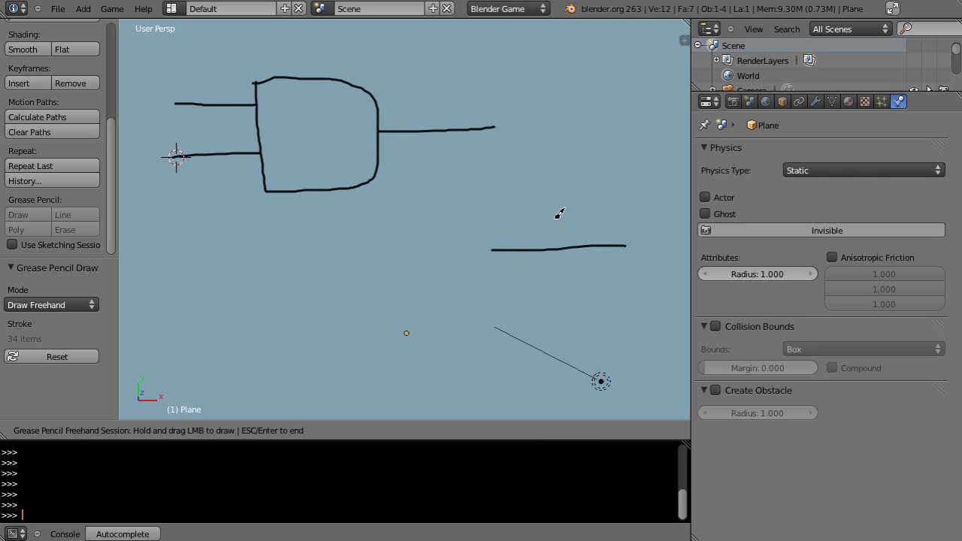
drag(541, 223, 538, 338)
click(22, 215)
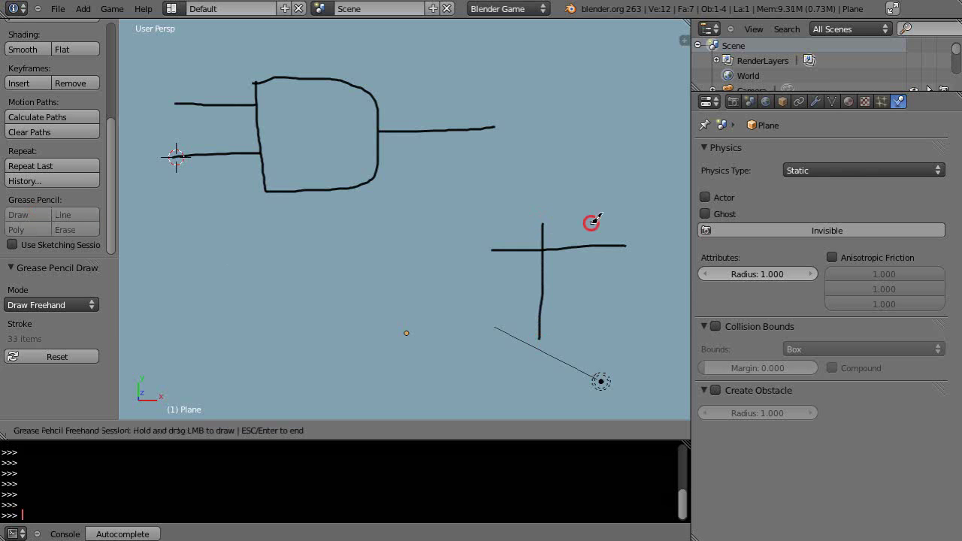
drag(592, 221, 587, 335)
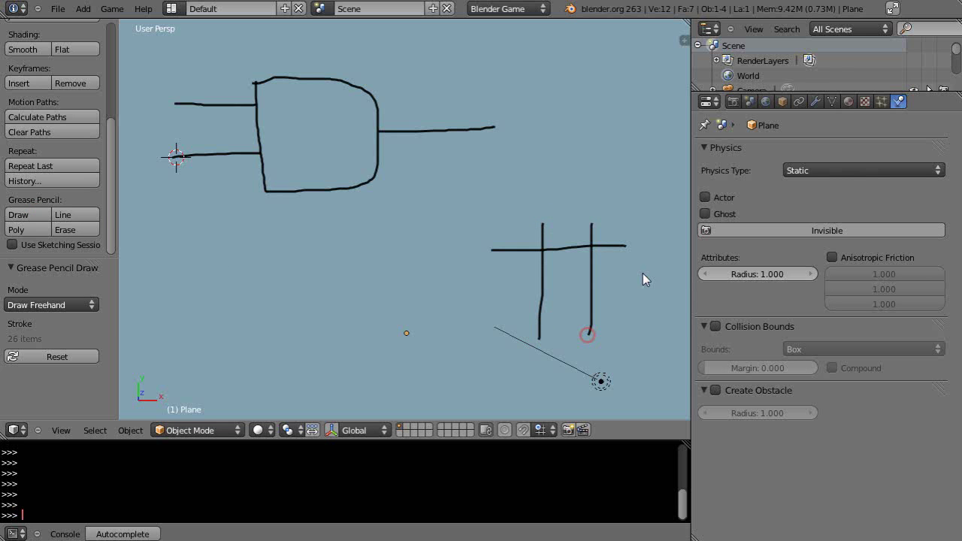
Step: Write the headings "IN", "IN" and "Out" freehand above the three truth table columns
click(18, 215)
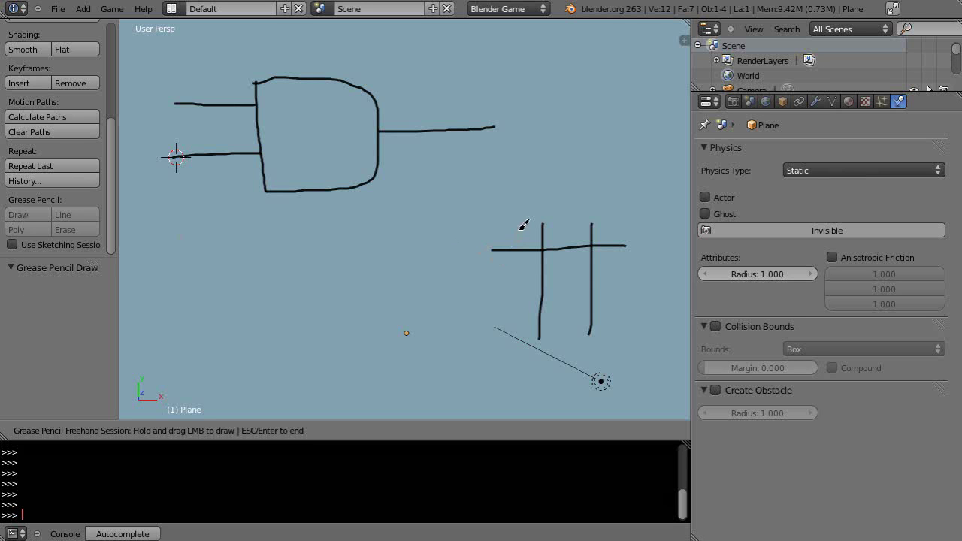
mouse_move(503, 232)
mouse_down()
mouse_move(504, 243)
mouse_move(525, 231)
mouse_up()
mouse_move(556, 231)
mouse_down()
mouse_move(556, 244)
mouse_move(577, 243)
mouse_move(581, 230)
mouse_move(646, 245)
mouse_move(636, 245)
mouse_move(651, 236)
mouse_up()
key(Escape)
click(18, 218)
key(Escape)
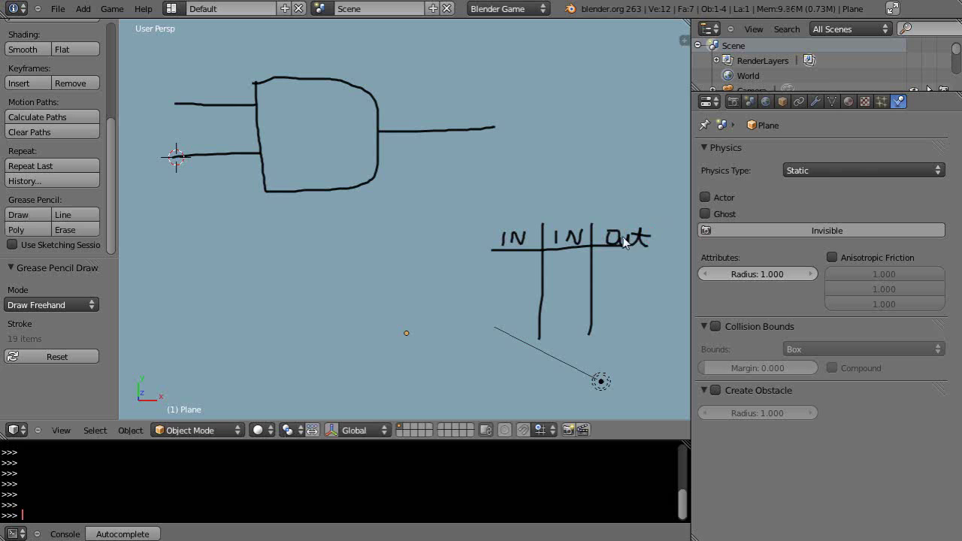
drag(623, 241, 648, 248)
Step: Write a 1 freehand in front of each of the gate's two input lines
click(34, 215)
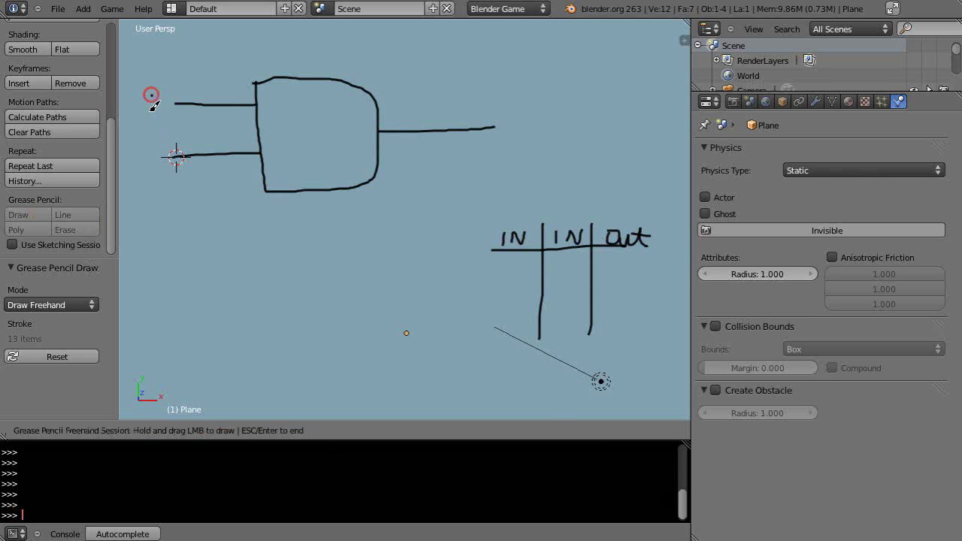
drag(151, 94, 148, 118)
click(30, 214)
drag(150, 151, 148, 170)
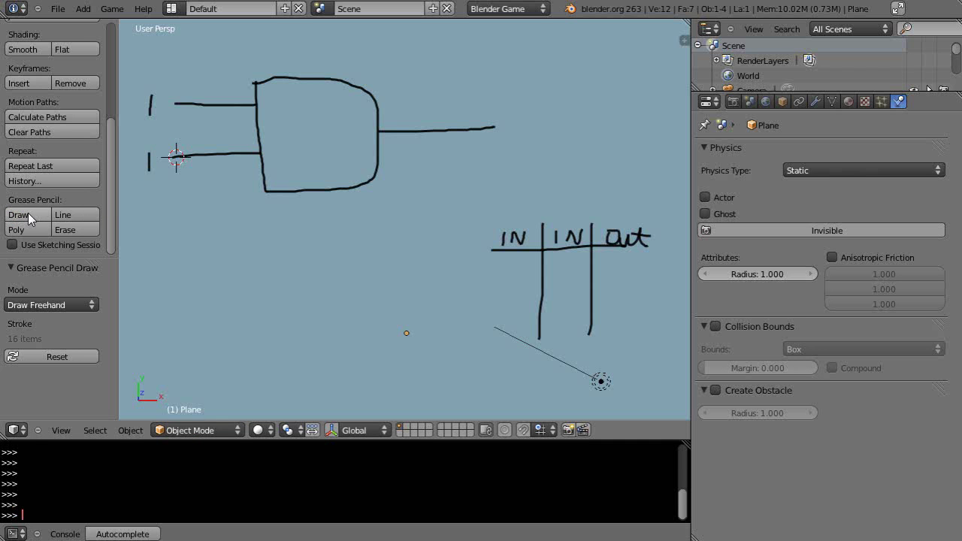
Step: Write "and" inside the gate body and a 1 at the end of its output line
click(30, 218)
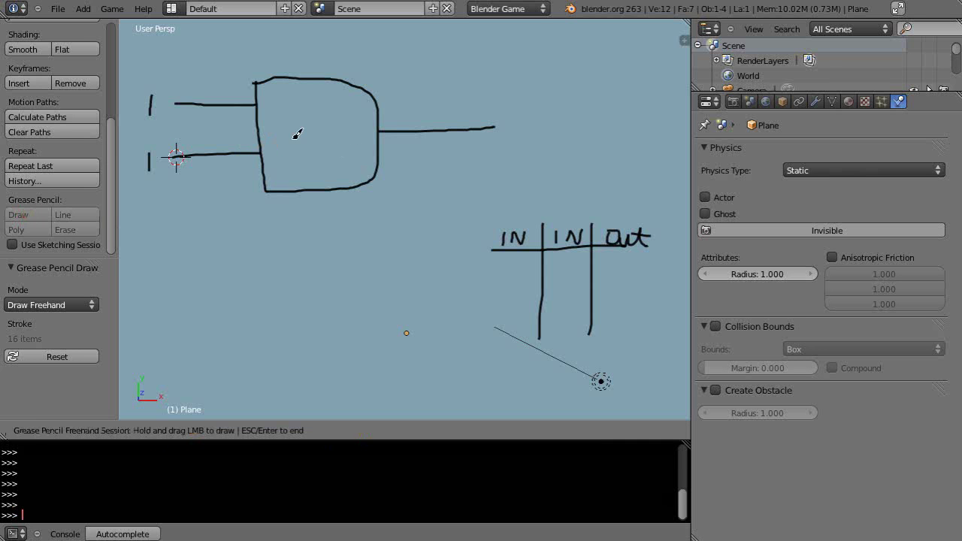
mouse_move(296, 128)
mouse_down()
mouse_move(283, 149)
mouse_move(295, 132)
mouse_move(297, 151)
mouse_move(310, 137)
mouse_move(321, 147)
mouse_move(333, 135)
mouse_move(328, 144)
mouse_move(332, 134)
mouse_move(337, 156)
mouse_up()
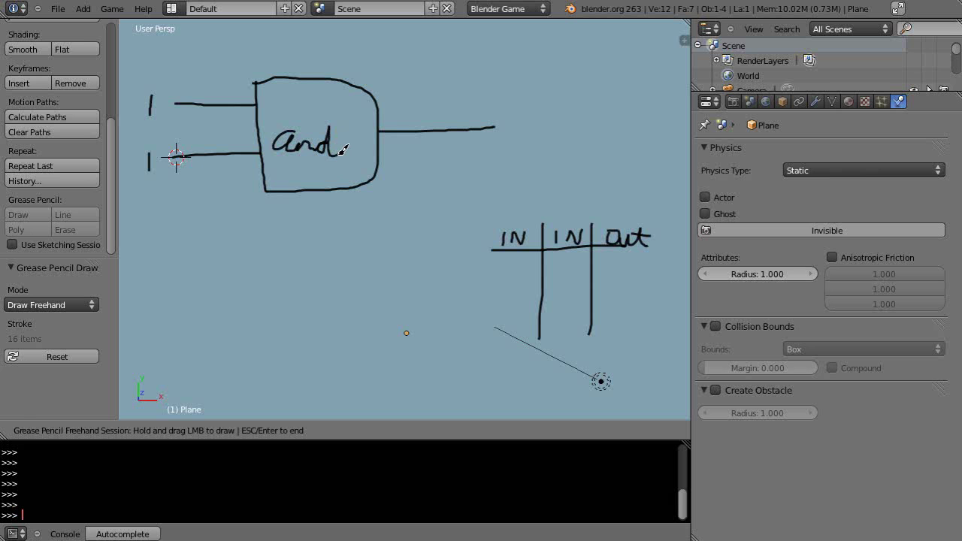
key(Escape)
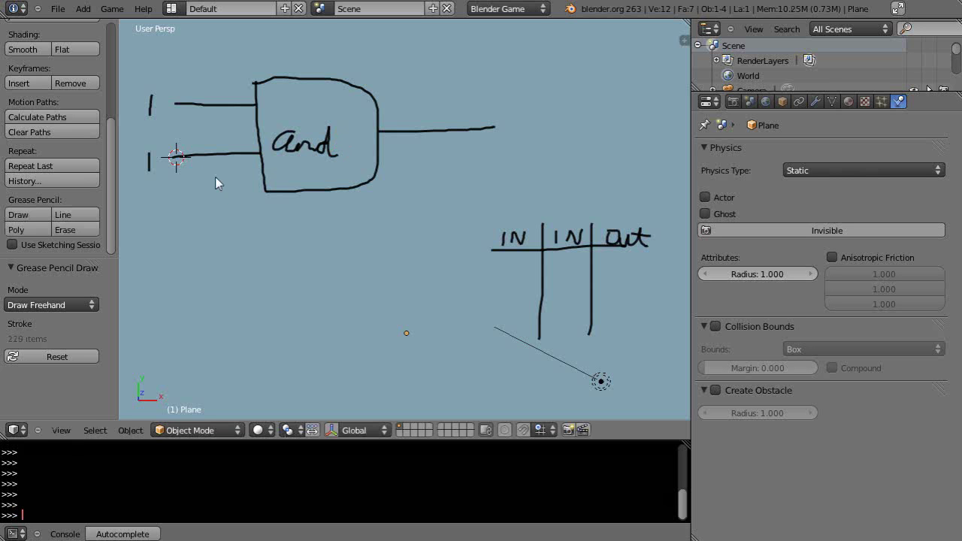
click(23, 214)
drag(507, 117, 508, 142)
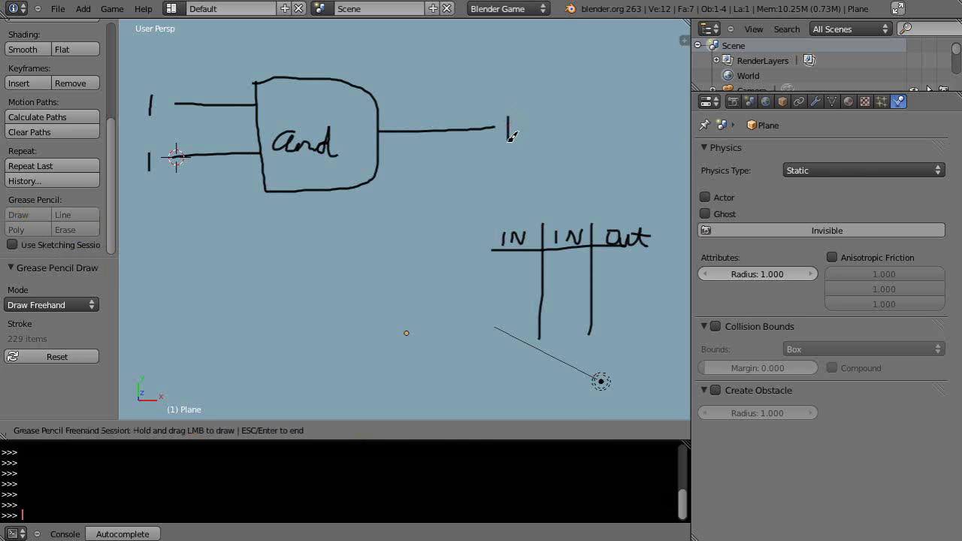
key(Escape)
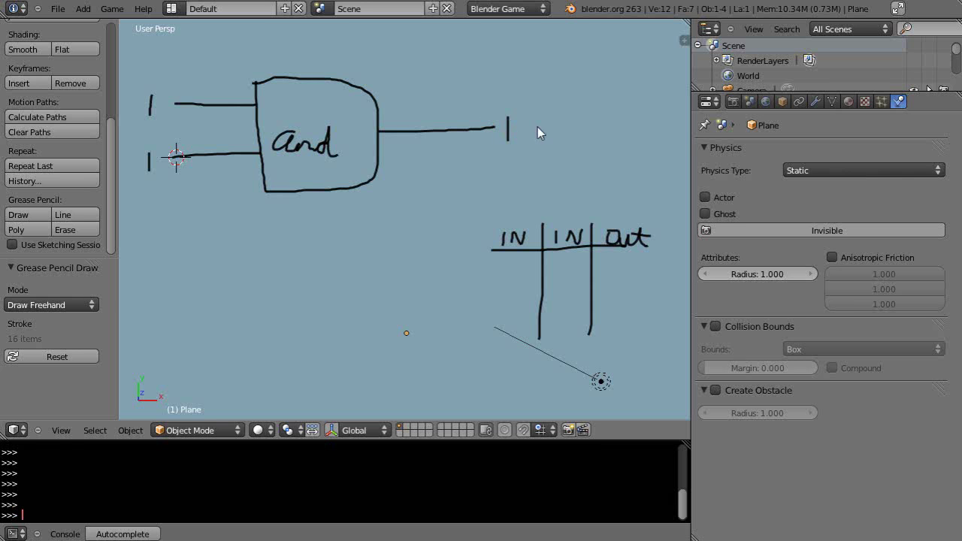
Step: Write the first truth table row freehand as 1, 1 and 1 under IN, IN and Out
click(30, 218)
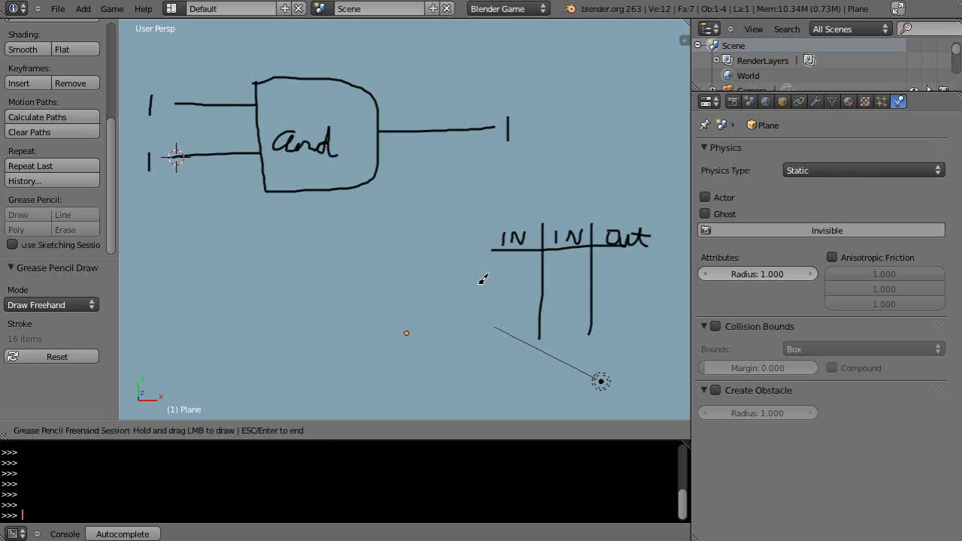
mouse_move(516, 259)
mouse_down()
mouse_move(515, 275)
mouse_move(557, 276)
mouse_up()
shift+middle_drag(562, 275, 186, 222)
key(Escape)
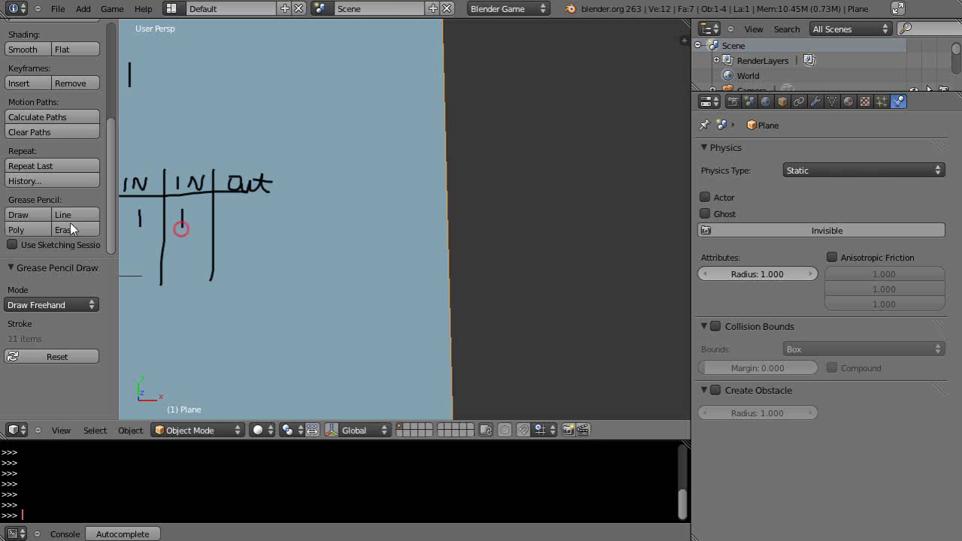
click(21, 214)
drag(243, 209, 243, 227)
key(Escape)
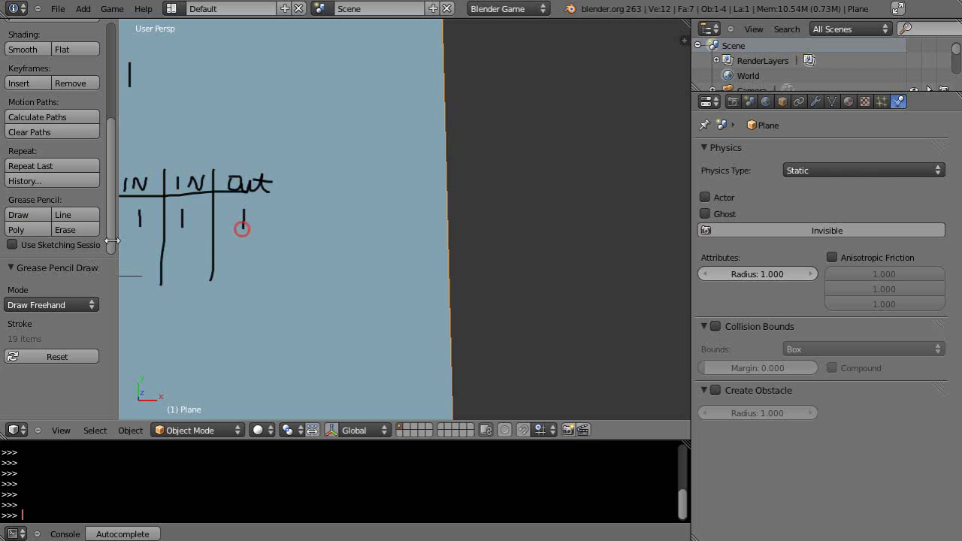
Step: Write the second truth table row freehand as 1, 0 and 0
click(33, 213)
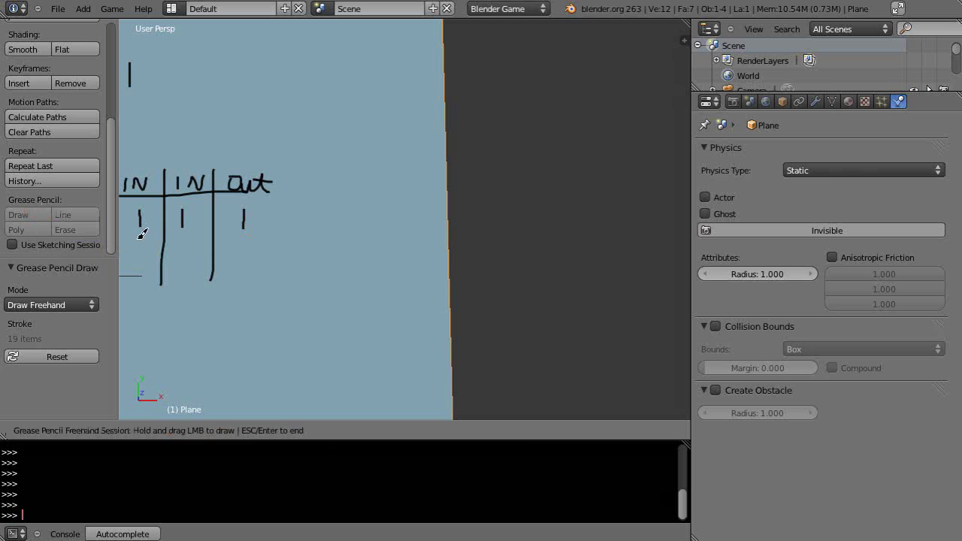
key(Escape)
mouse_move(137, 241)
mouse_down()
mouse_move(138, 254)
mouse_move(182, 245)
mouse_up()
click(45, 216)
key(Escape)
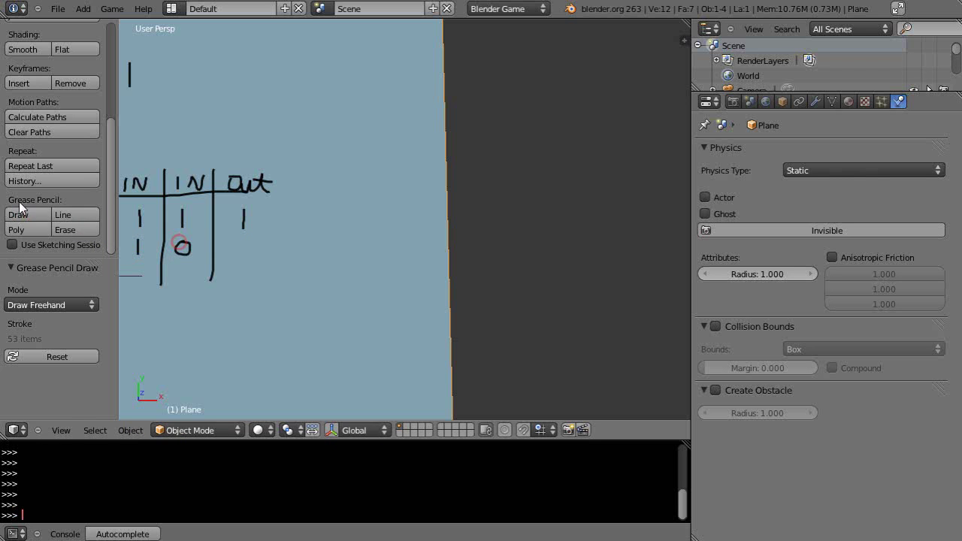
click(29, 214)
mouse_move(245, 240)
mouse_down()
mouse_move(246, 253)
mouse_move(241, 245)
mouse_up()
key(Escape)
Step: Write the third truth table row freehand as 0, 1 and 0
click(23, 215)
mouse_move(142, 267)
mouse_down()
mouse_move(179, 273)
mouse_move(179, 285)
mouse_move(238, 252)
mouse_move(230, 273)
mouse_up()
key(Escape)
click(31, 218)
key(Escape)
click(35, 216)
key(Escape)
Step: Write the fourth truth table row freehand as 0, 0 and 0, completing the table beside the AND gate
click(28, 216)
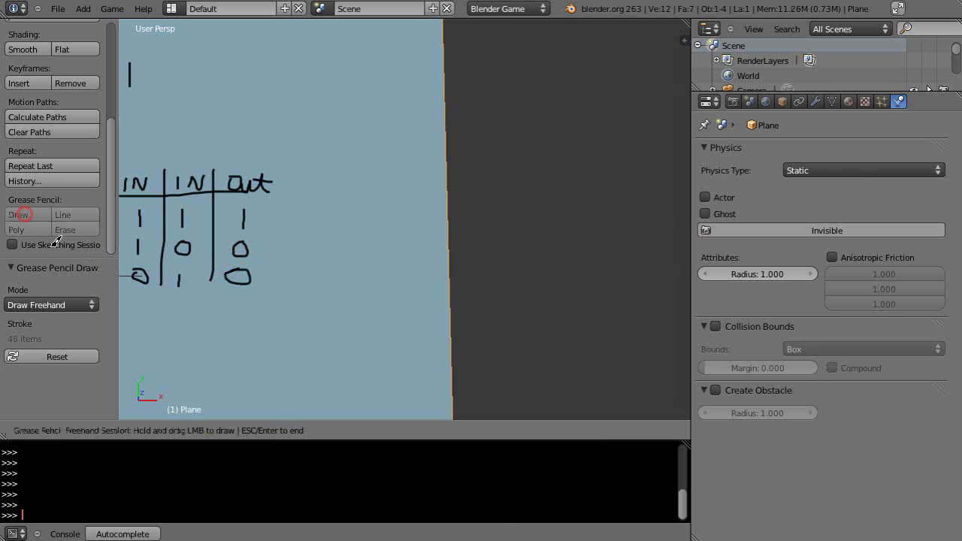
mouse_move(136, 299)
mouse_down()
mouse_move(180, 294)
mouse_move(181, 306)
mouse_move(178, 299)
mouse_up()
key(Escape)
click(23, 216)
key(Escape)
click(26, 215)
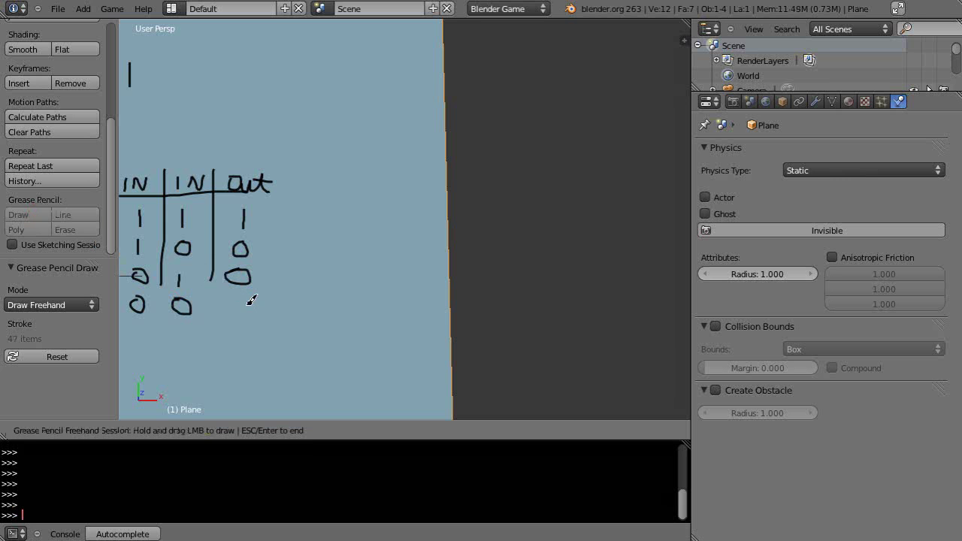
mouse_move(251, 301)
mouse_down()
mouse_move(242, 303)
mouse_move(257, 308)
mouse_move(244, 310)
mouse_up()
key(Escape)
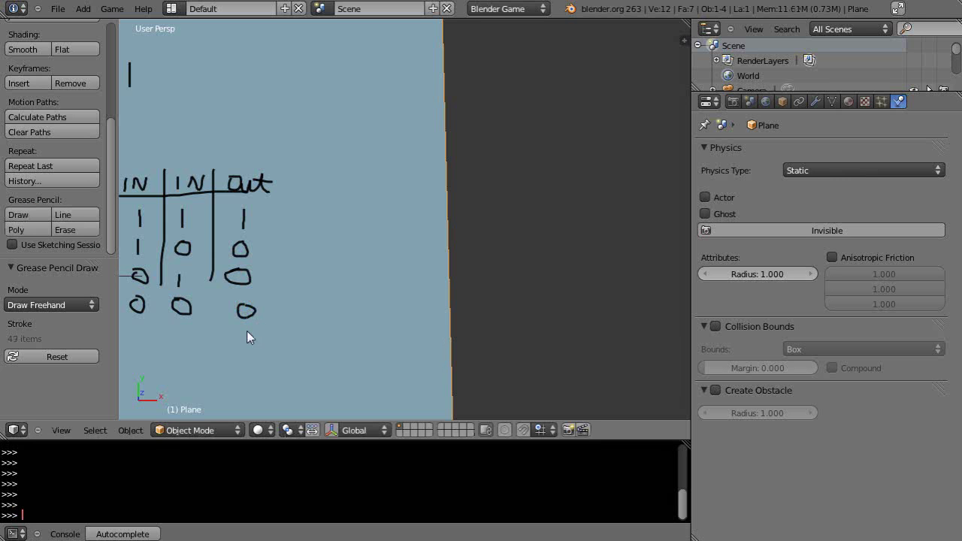
mouse_move(243, 326)
shift+middle_down()
mouse_move(481, 331)
mouse_move(486, 341)
shift+middle_up()
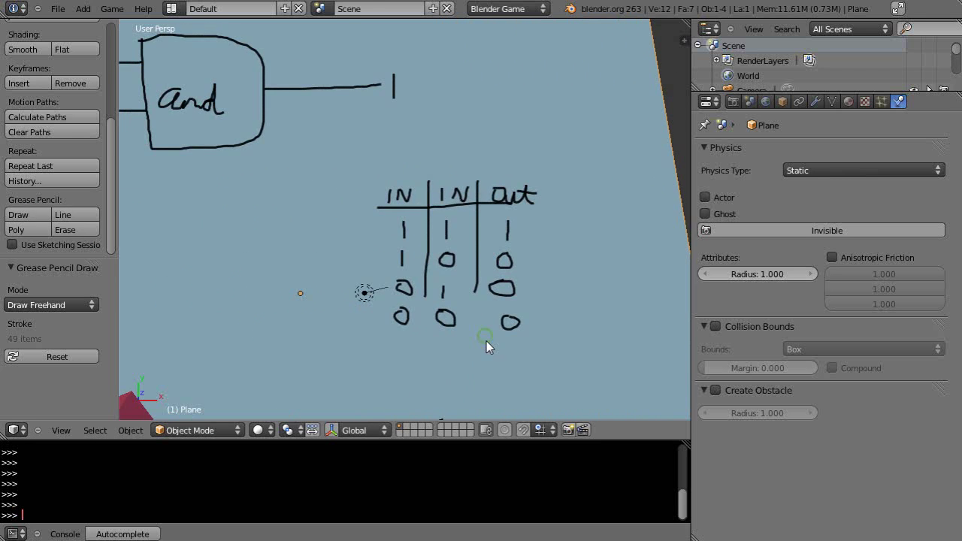
mouse_move(315, 313)
shift+middle_down()
mouse_move(393, 294)
mouse_move(433, 333)
mouse_move(421, 335)
shift+middle_up()
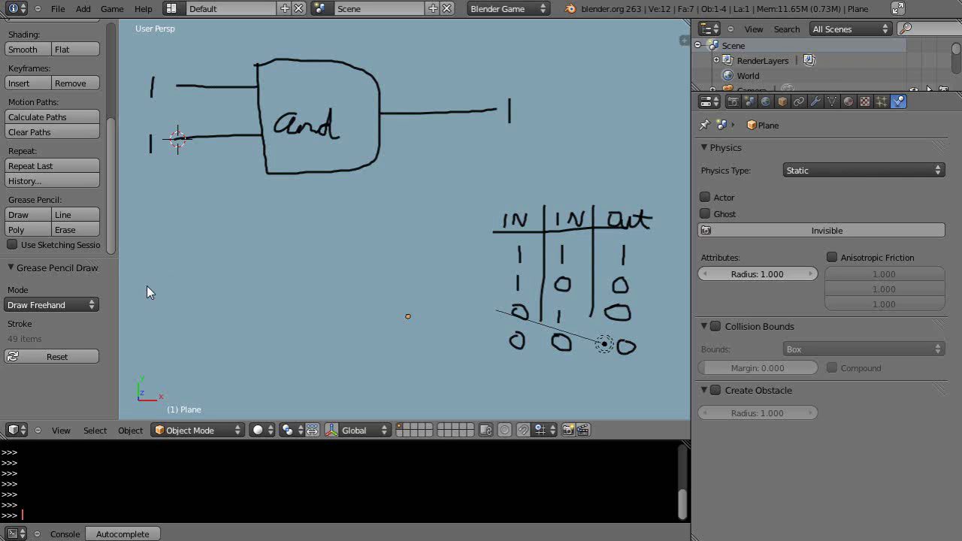
click(171, 8)
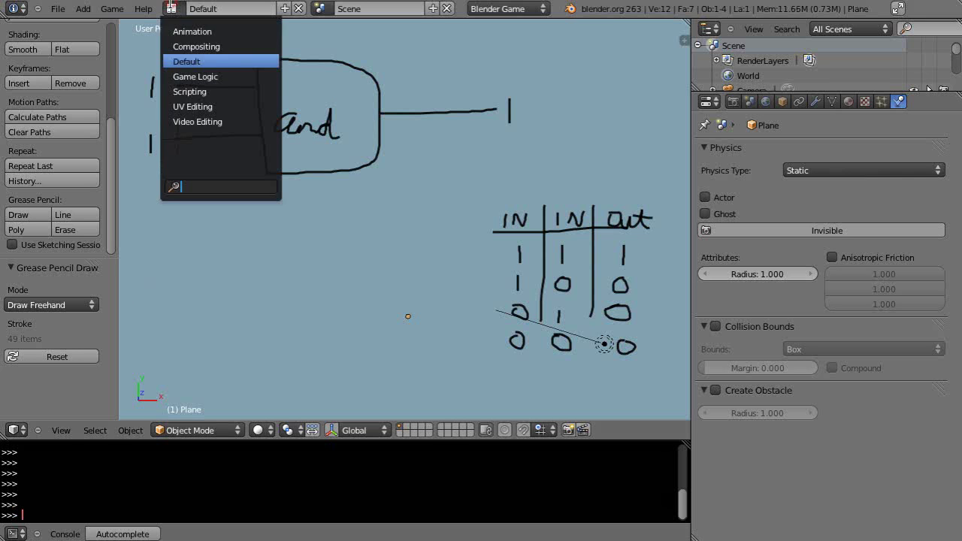
click(191, 75)
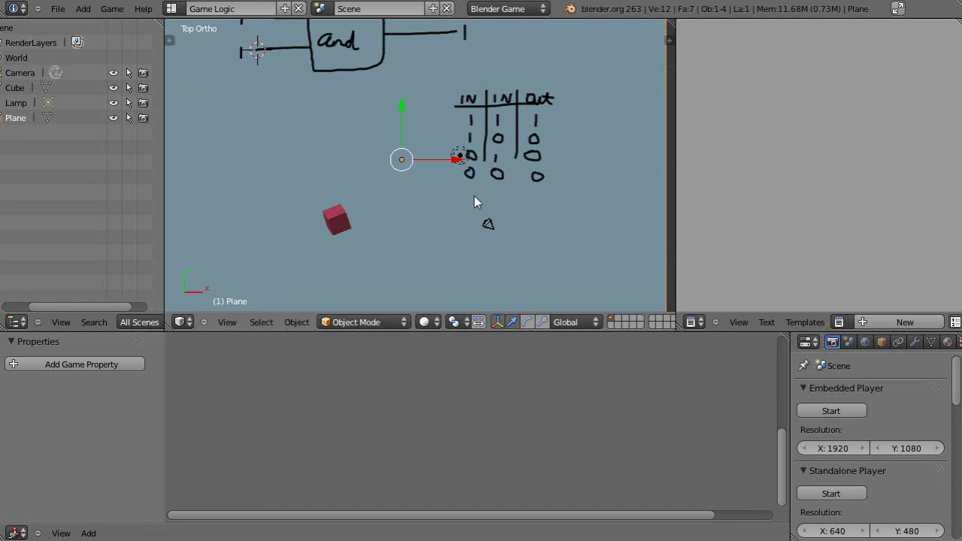
click(392, 388)
key(ctrl+Up)
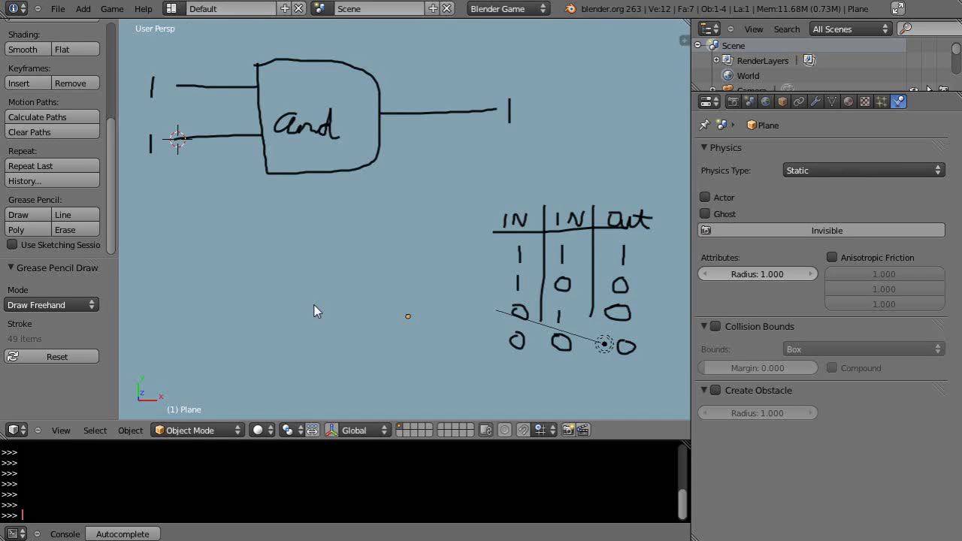
Step: Select the red cube and show its logic bricks in a maximized Logic Editor of the Game Logic layout
middle_drag(314, 311, 329, 214)
right_click(353, 313)
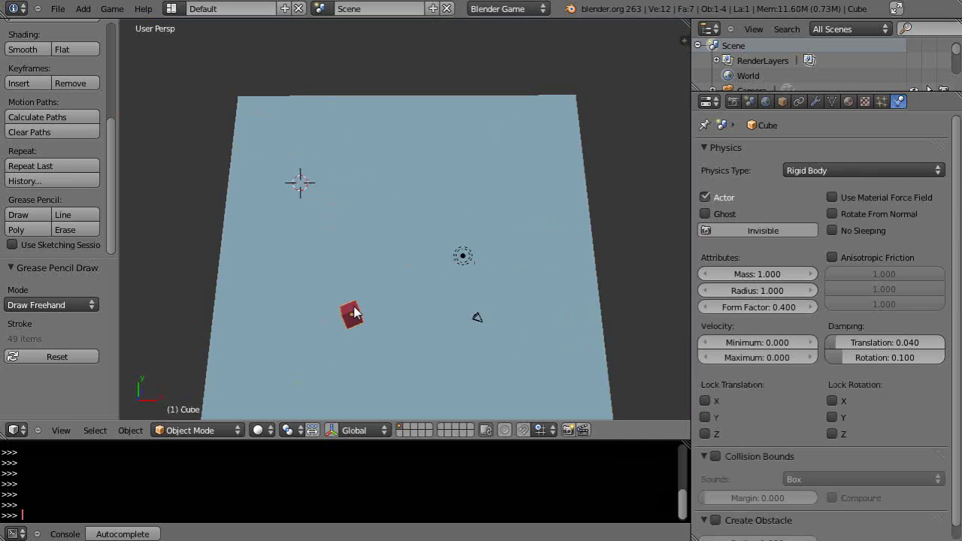
key(ctrl+Right)
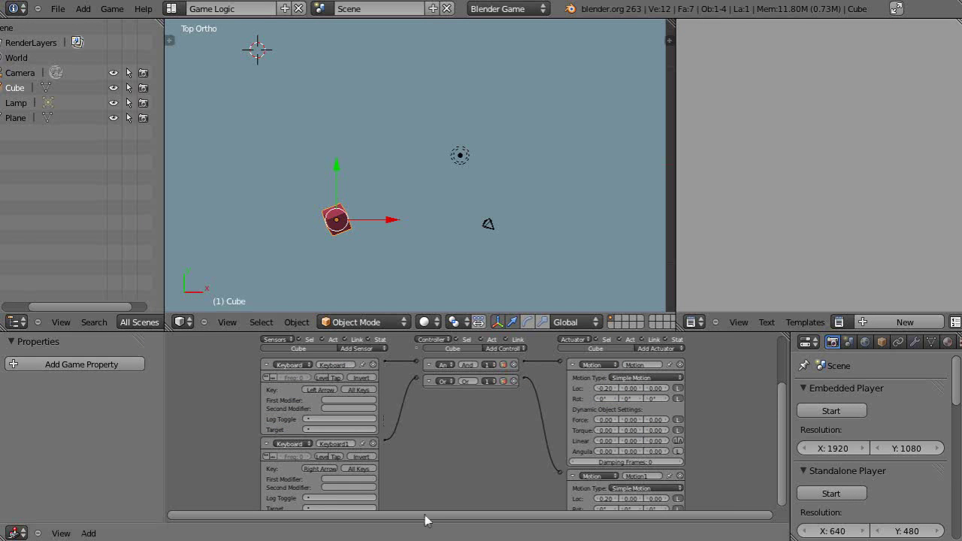
key(ctrl+Up)
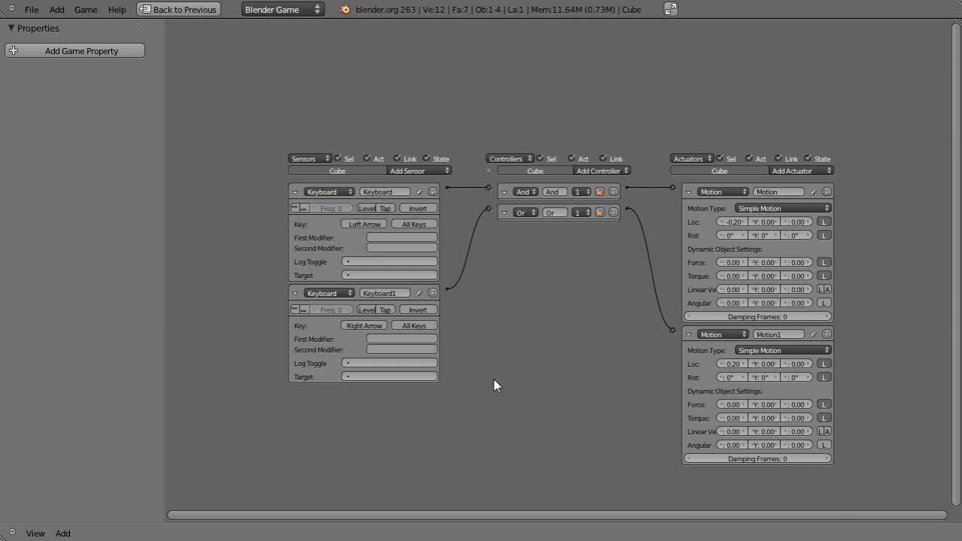
scroll(499, 335, up, 3)
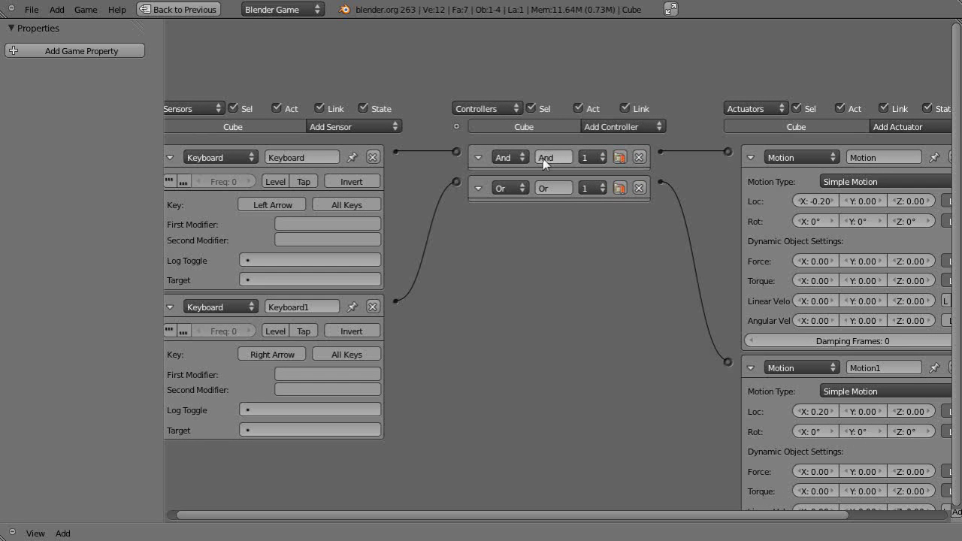
click(501, 188)
click(500, 159)
click(504, 156)
click(505, 158)
Step: Cut the Or controller's links to its sensor and actuator, and delete the Or controller and the Motion1 actuator
ctrl+drag(399, 211, 476, 296)
ctrl+drag(705, 240, 655, 293)
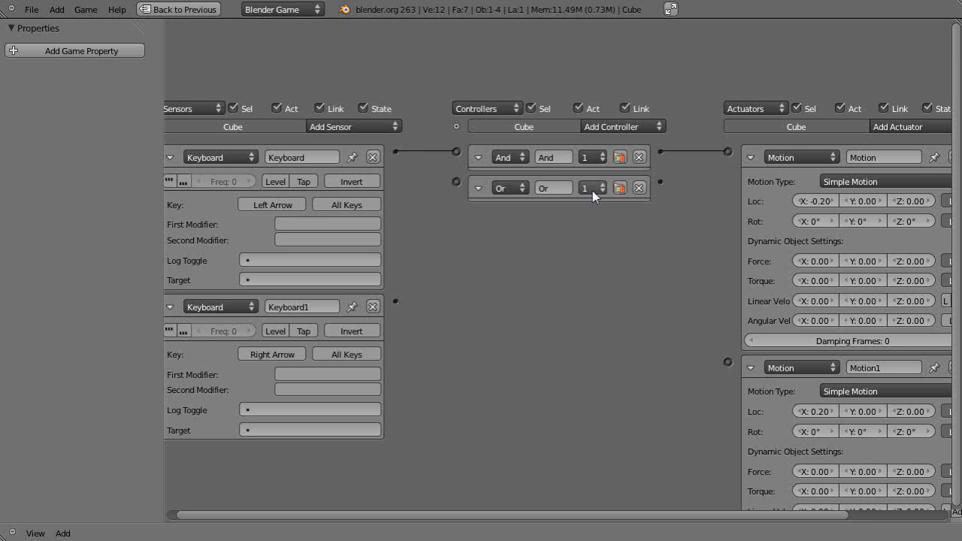
click(639, 187)
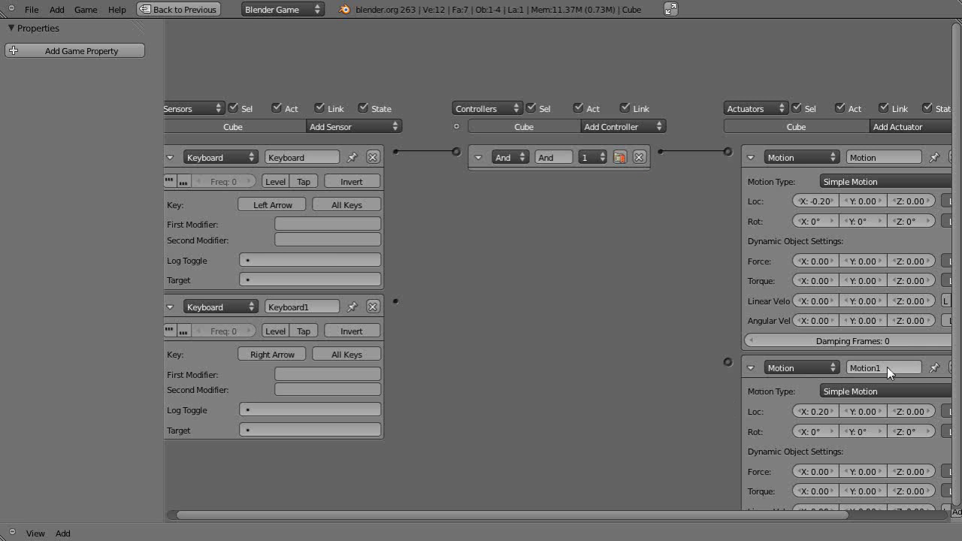
scroll(653, 392, down, 2)
click(871, 346)
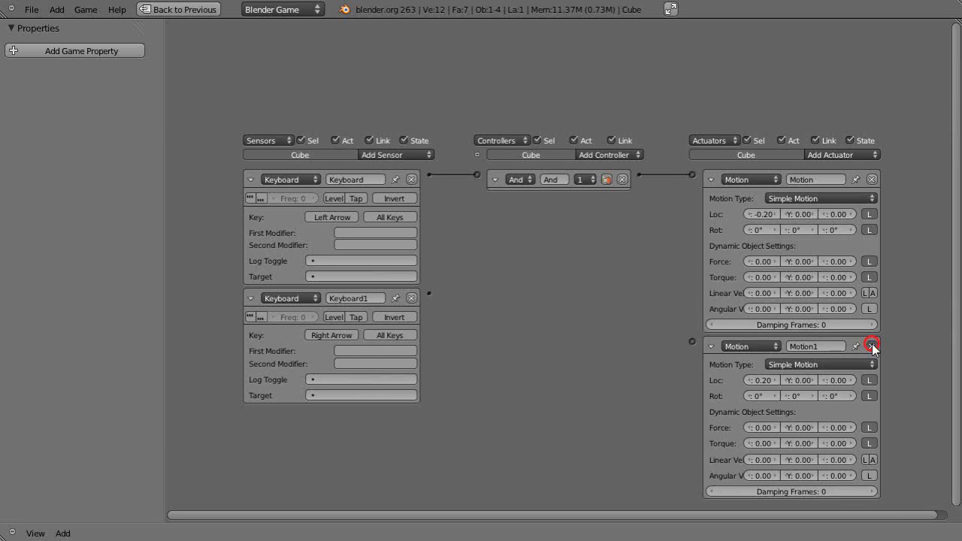
Step: Set the Keyboard1 sensor's key to Left Ctrl and link that sensor to the And controller
scroll(533, 309, up, 1)
scroll(533, 309, up, 1)
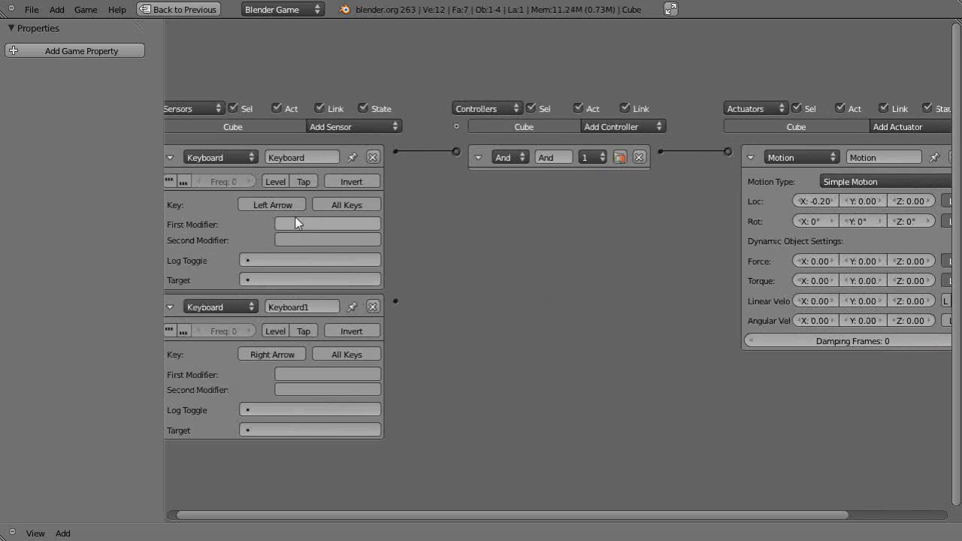
click(272, 354)
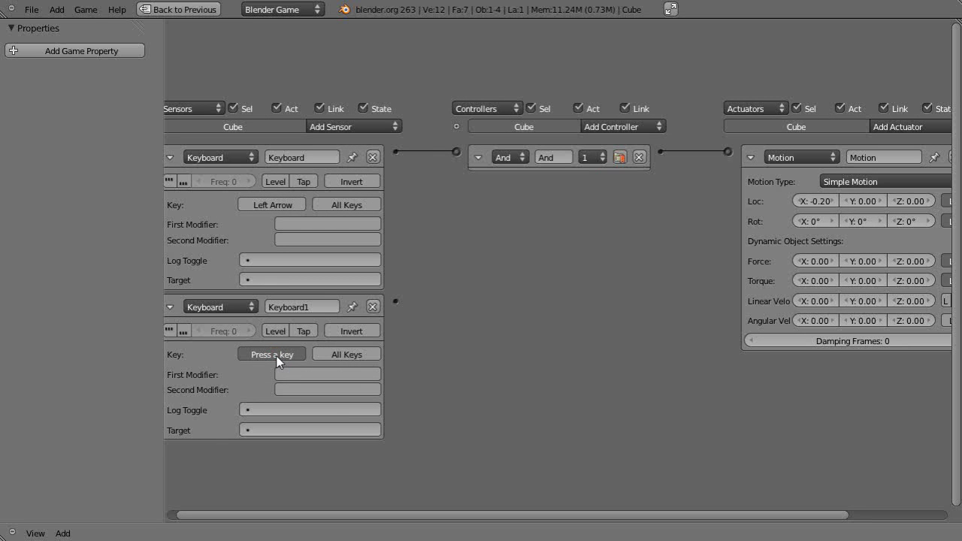
key(ctrl)
drag(396, 301, 458, 153)
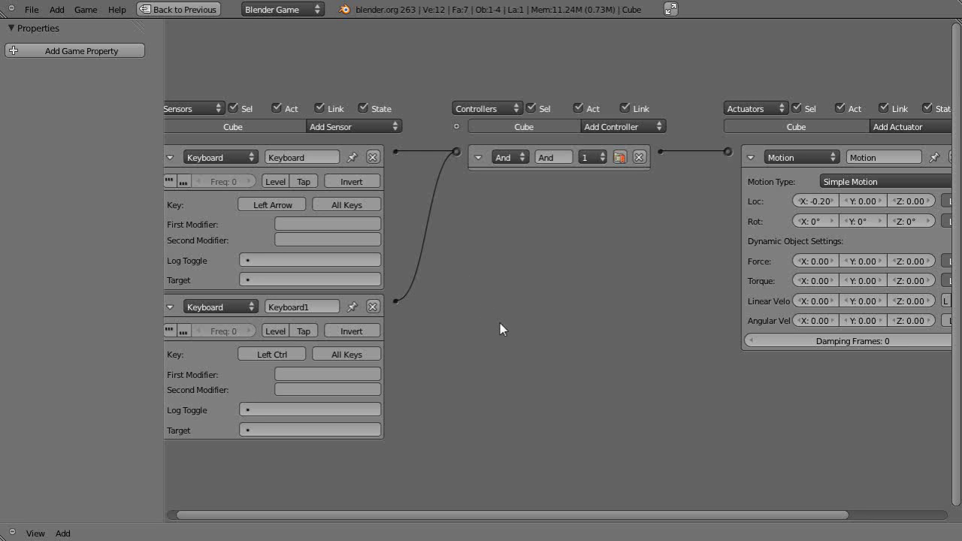
Step: Run the game in the Default layout to test the cube's motion with the And controller, and stop it
key(ctrl+Up)
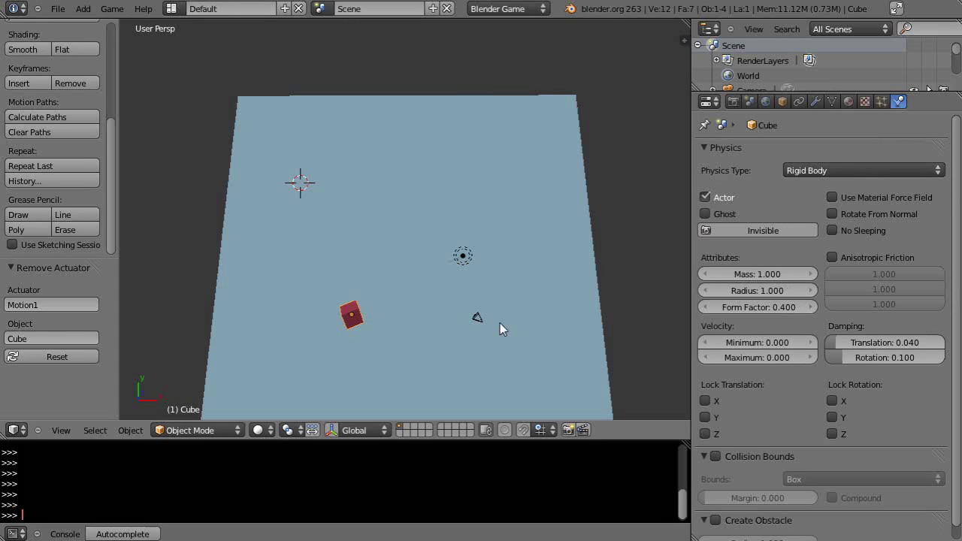
key(p)
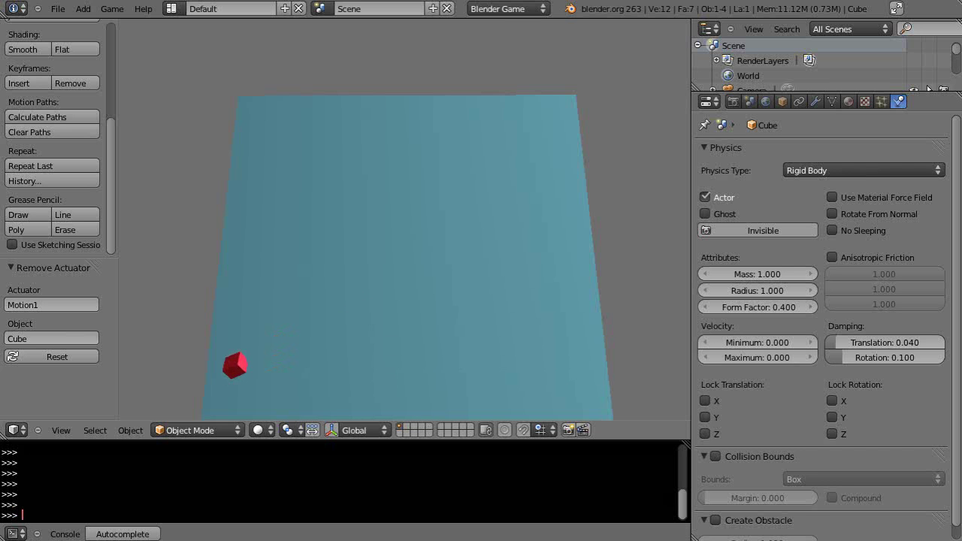
key(Escape)
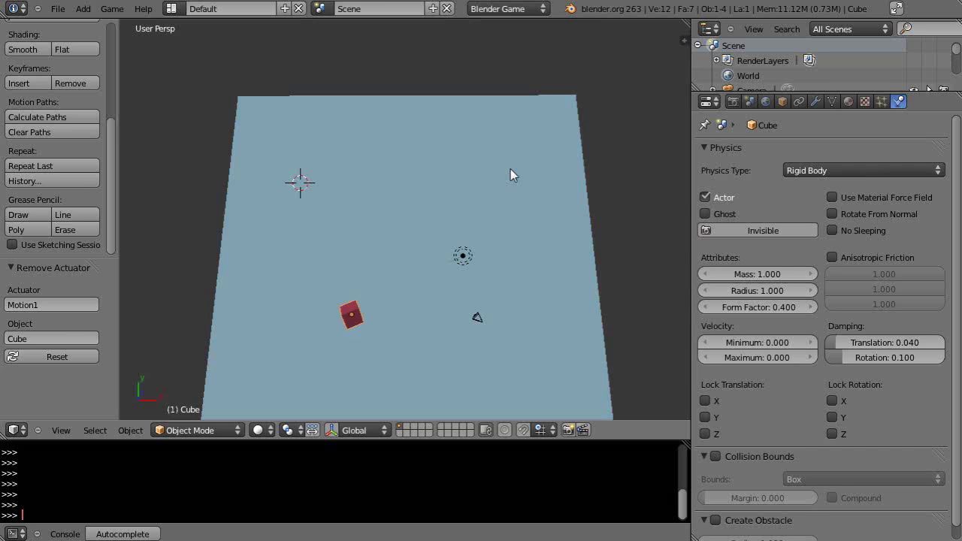
Step: Change the type of the cube's And controller to Or in the Logic Editor
key(ctrl+Right)
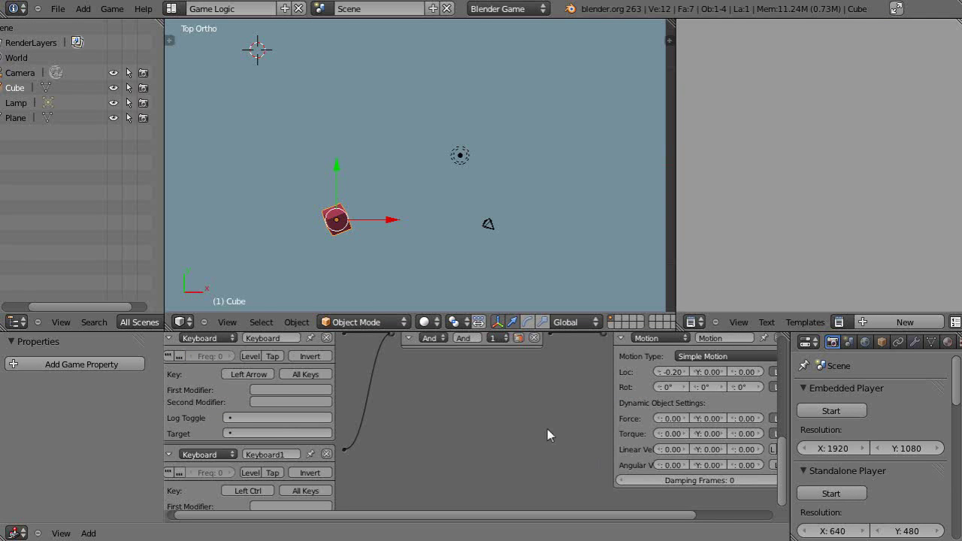
key(ctrl+Up)
scroll(518, 308, down, 1)
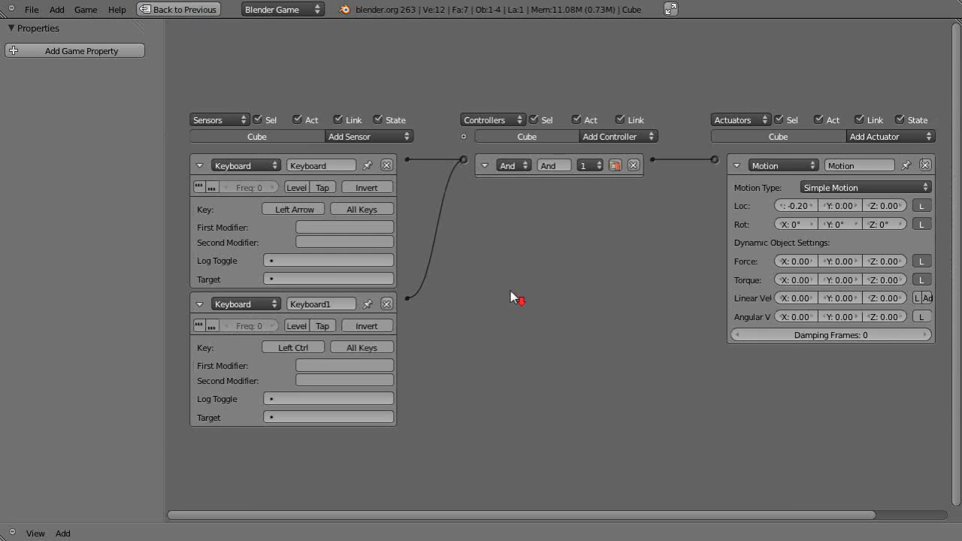
click(523, 162)
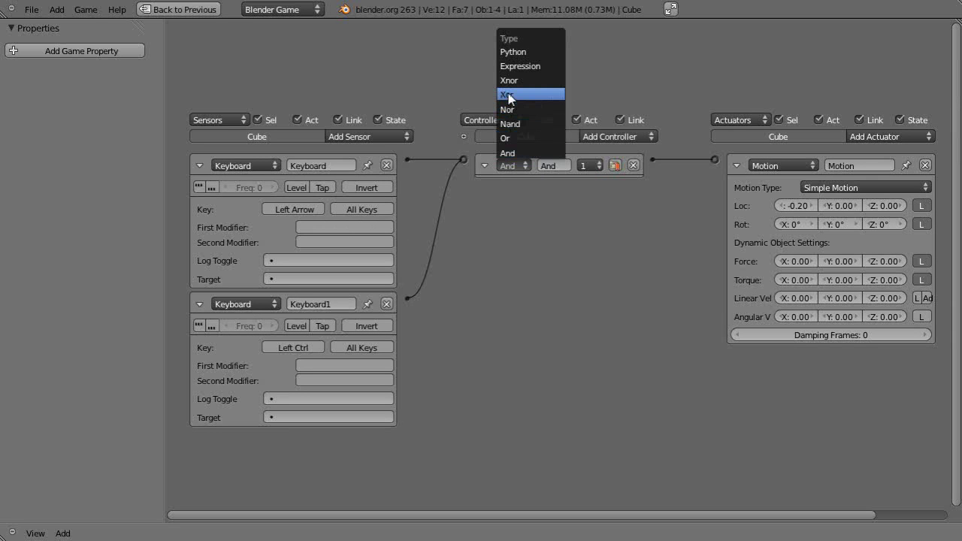
click(503, 139)
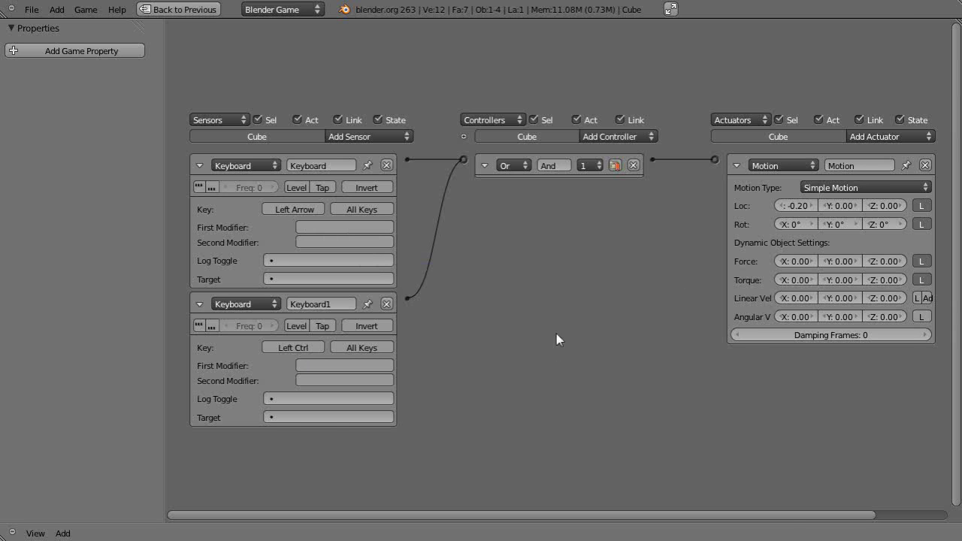
Step: Run the game to test the cube's motion with the controller set to Or, and stop it
key(ctrl+Up)
key(p)
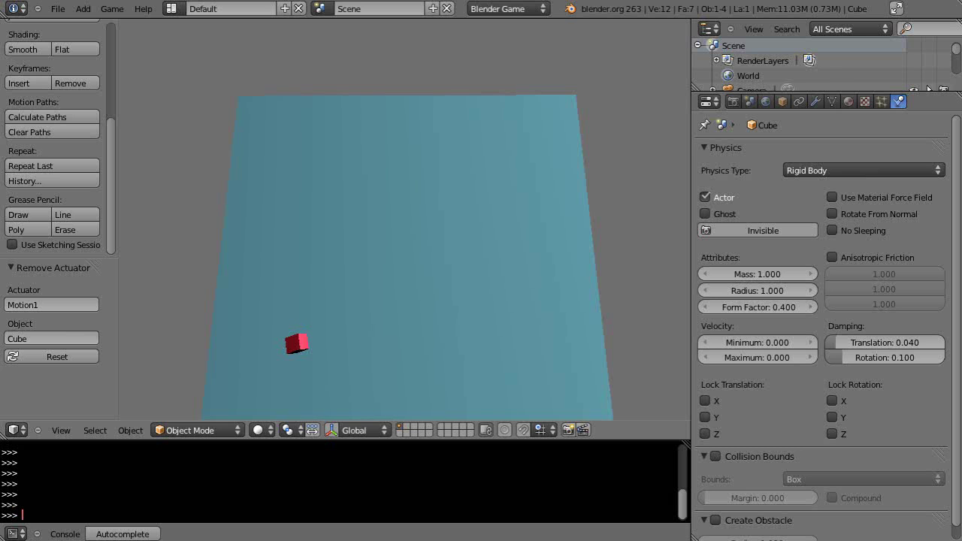
key(Escape)
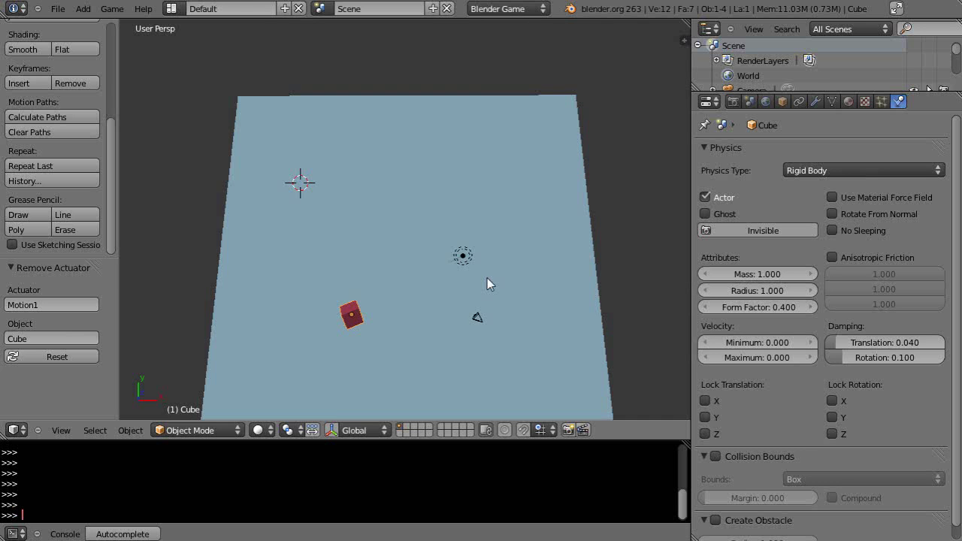
Step: Change the type of the cube's controller from Or to Xor in the Game Logic layout's Logic Editor
key(ctrl+Left)
key(ctrl+Right)
key(ctrl+Right)
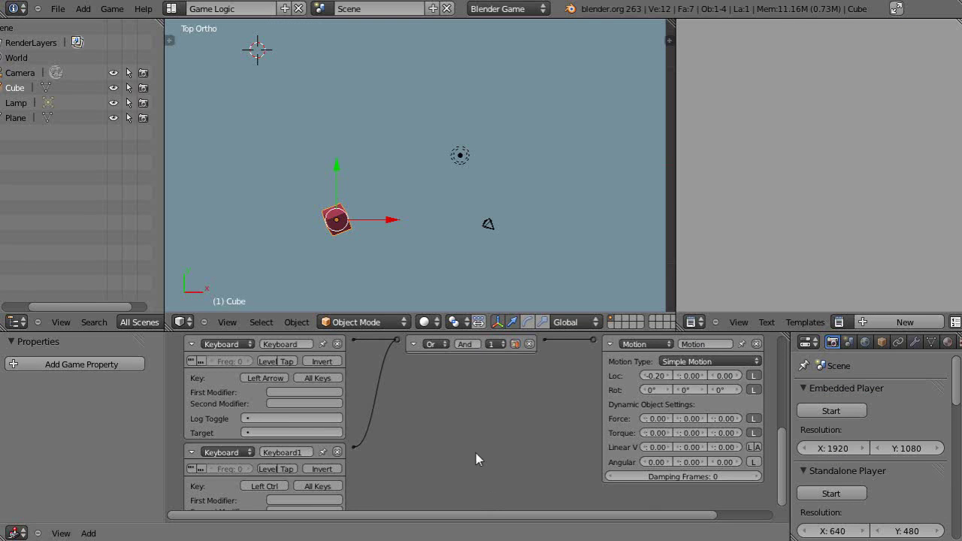
key(ctrl+Up)
scroll(524, 263, up, 3)
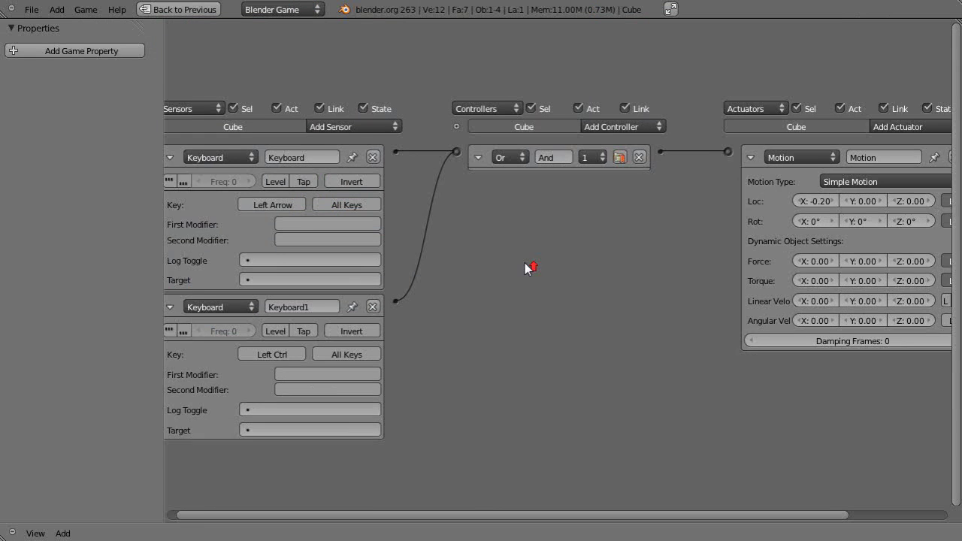
click(472, 148)
click(472, 148)
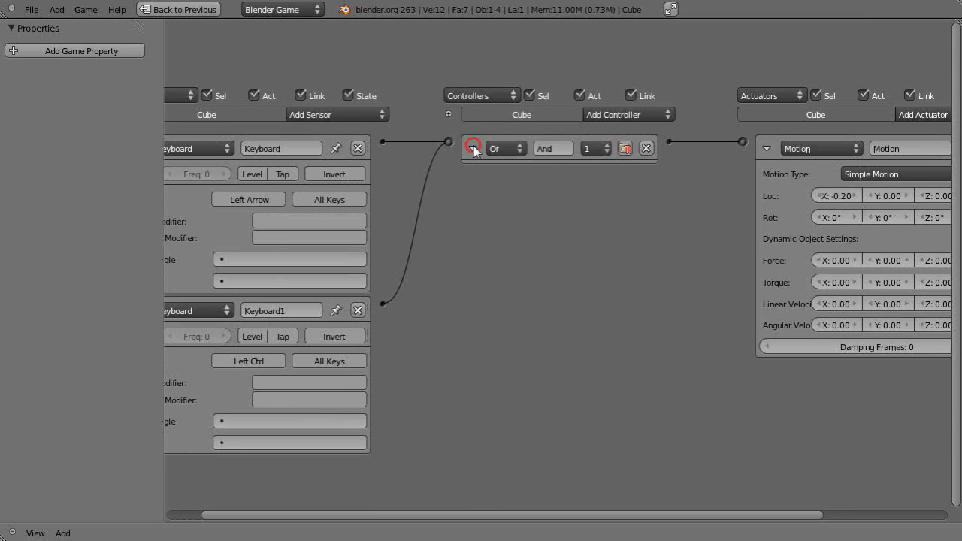
click(520, 150)
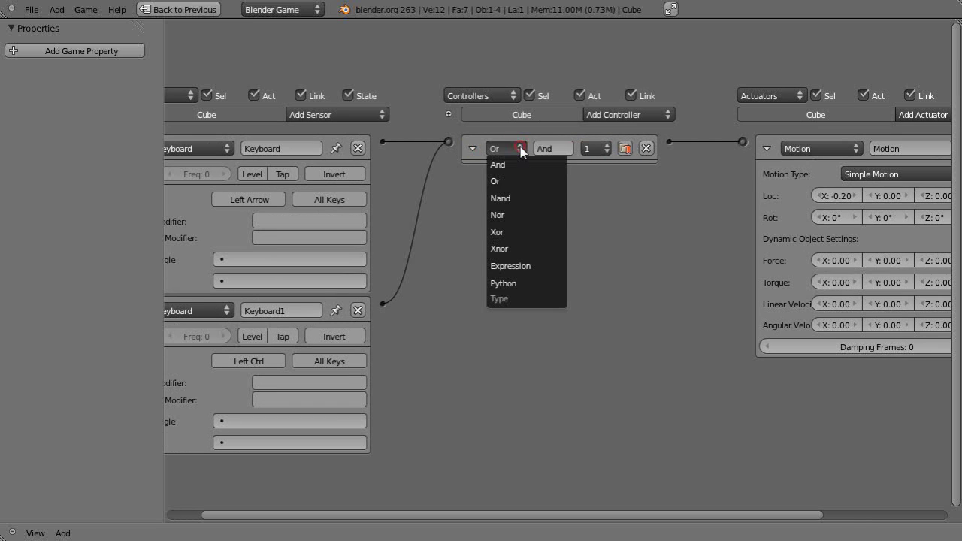
click(501, 231)
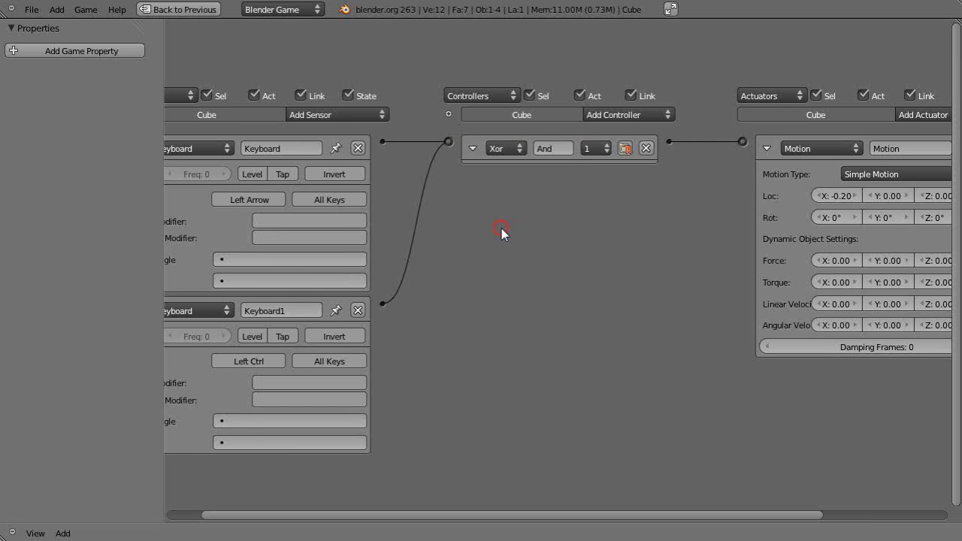
key(Home)
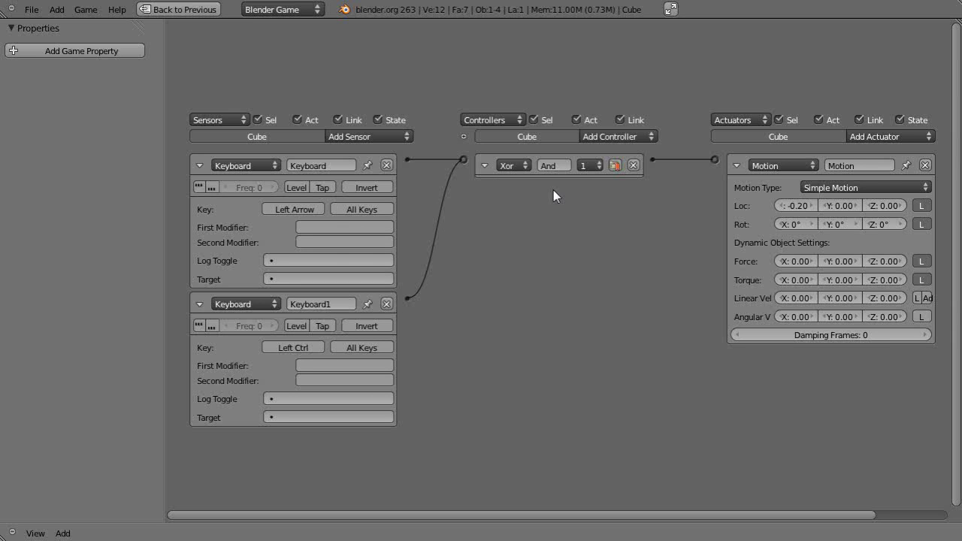
Step: Run the game in the Default layout to test the cube's motion with the controller set to Xor, and stop it
key(ctrl+Up)
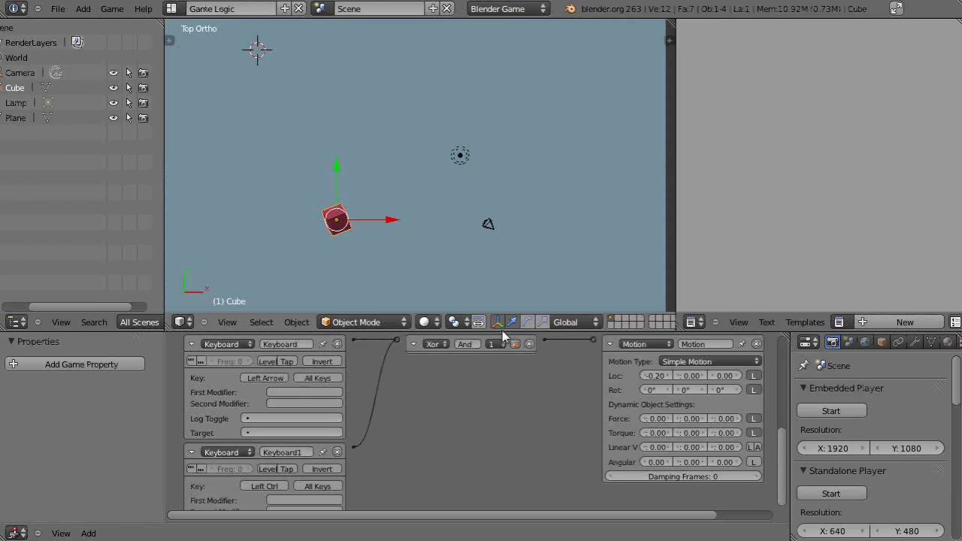
key(ctrl+Left)
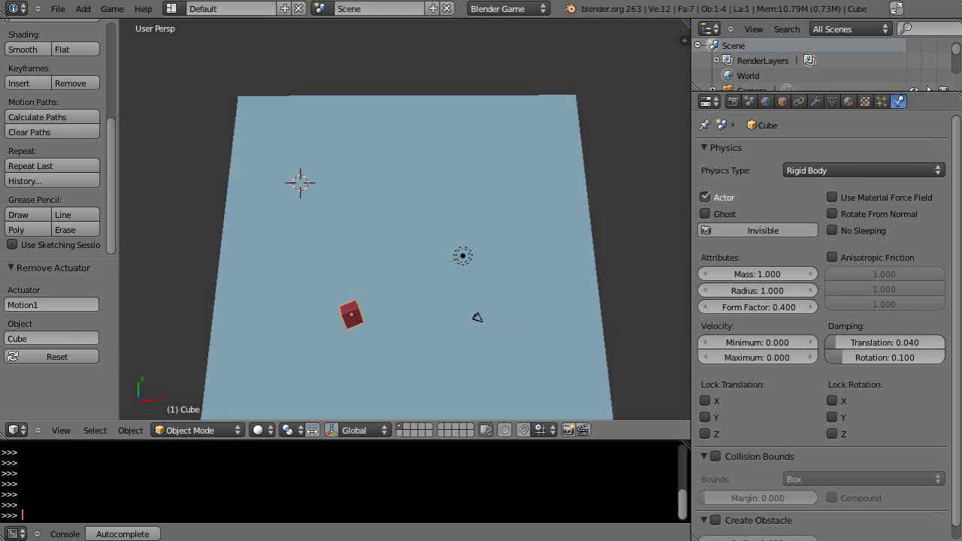
key(p)
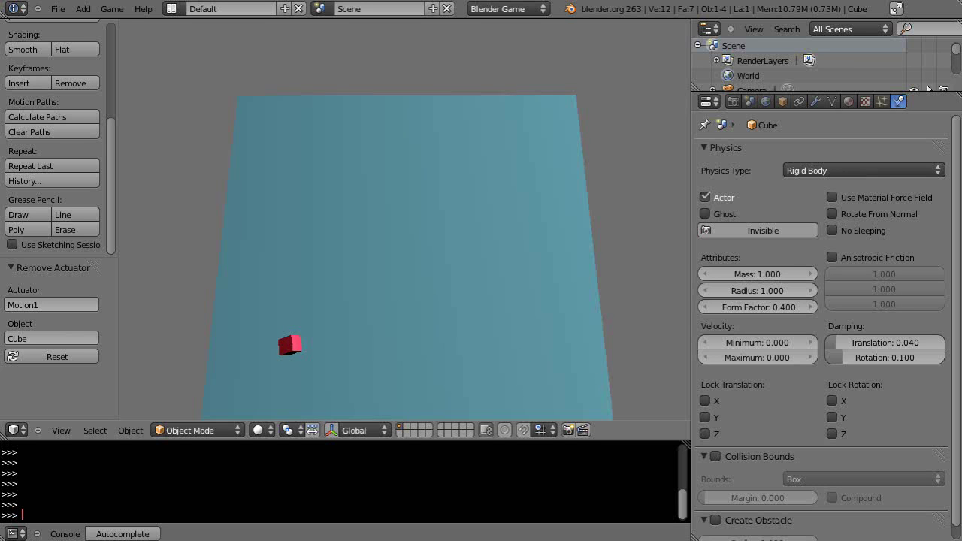
key(Escape)
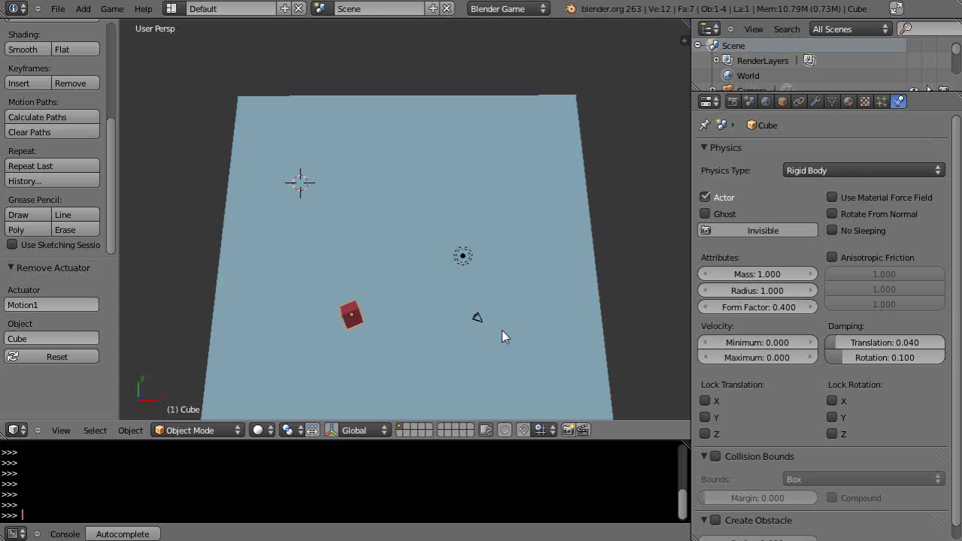
Step: Examine the available controller types and the cube's sensor links in the enlarged Logic Editor, and return to the Default layout
key(ctrl+Right)
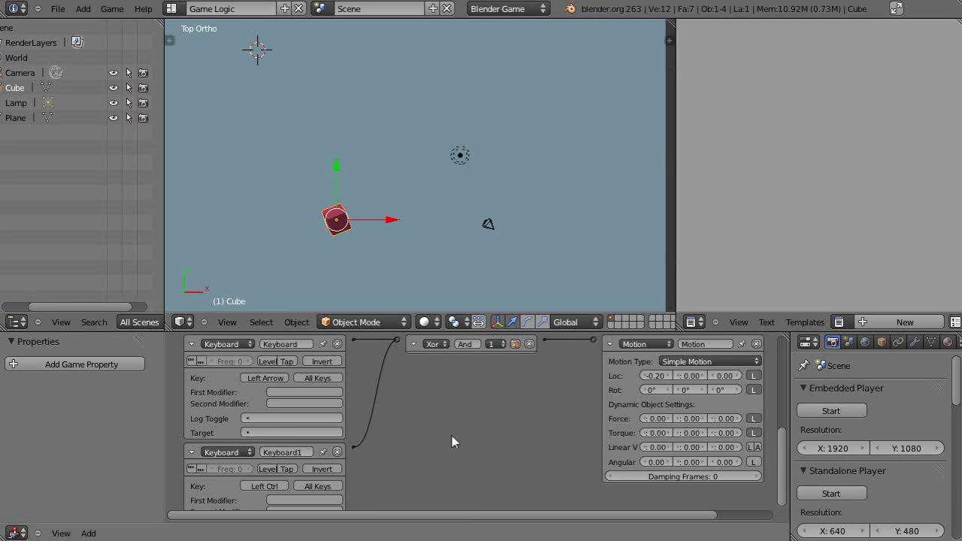
key(ctrl+Up)
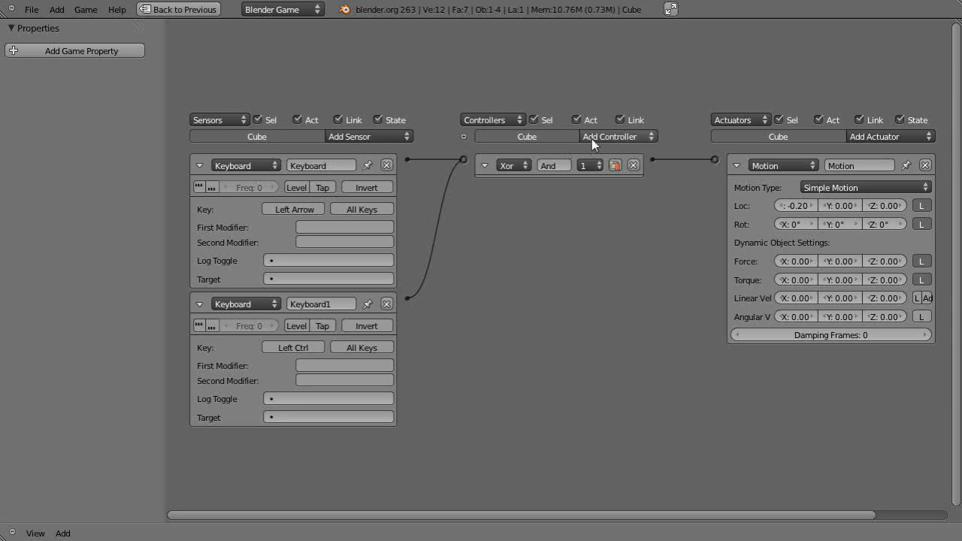
click(526, 163)
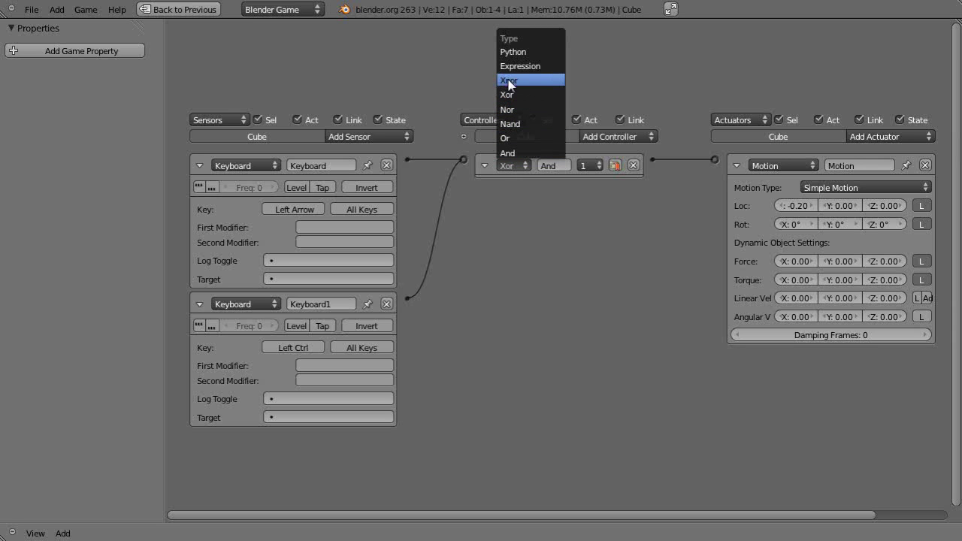
key(Escape)
click(496, 167)
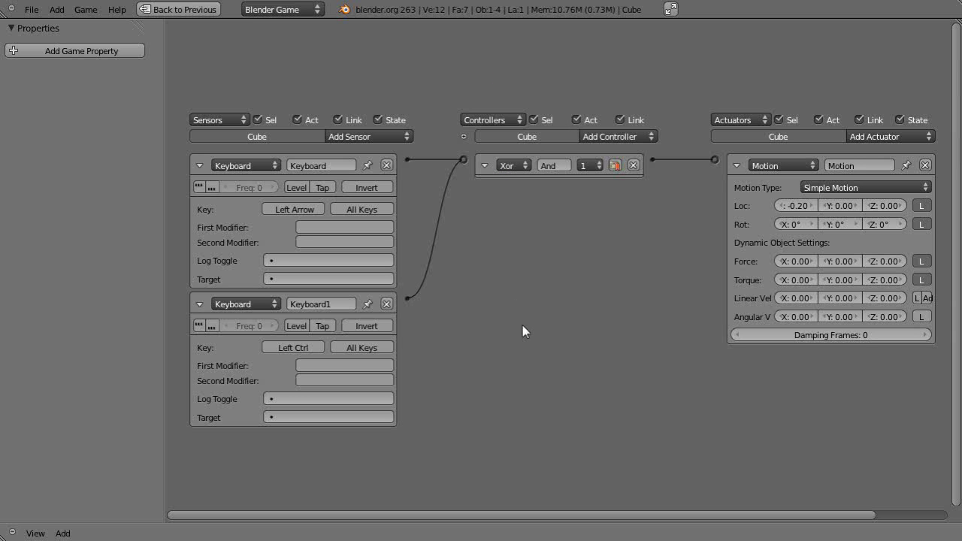
key(ctrl+Up)
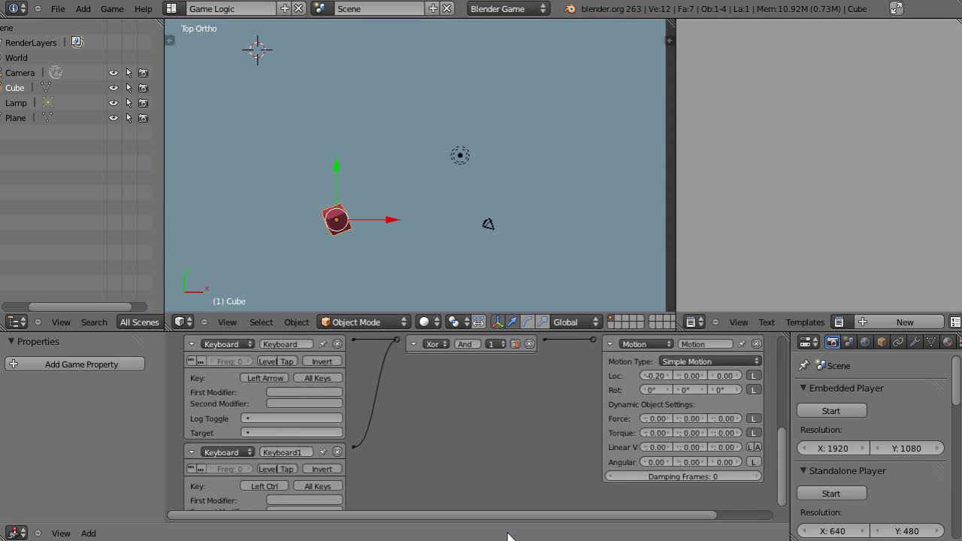
key(ctrl+Up)
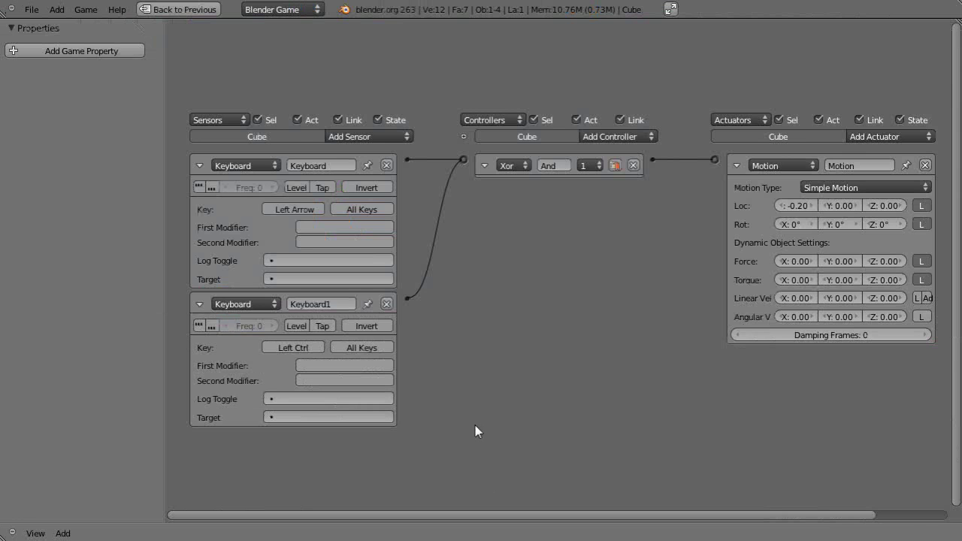
key(ctrl+Up)
key(ctrl+Left)
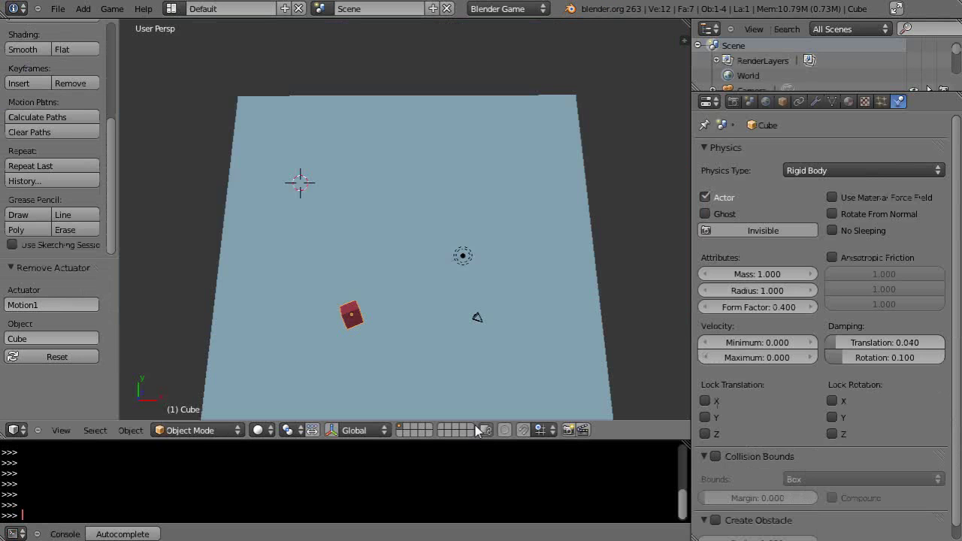